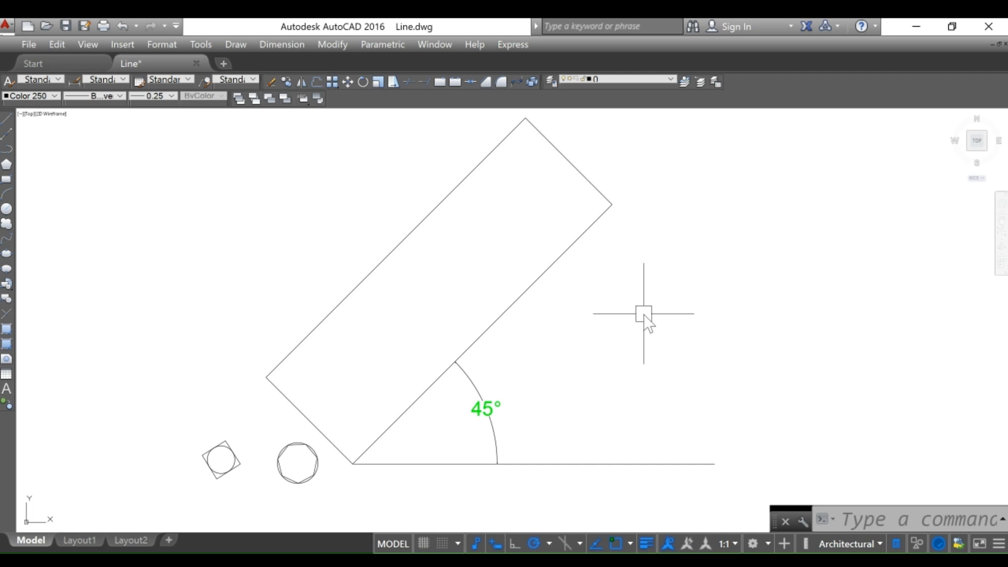
# Delete all existing objects in the drawing, including the rotated rectangle, the angle dimension and the small polygons.
pyautogui.click(657, 265)
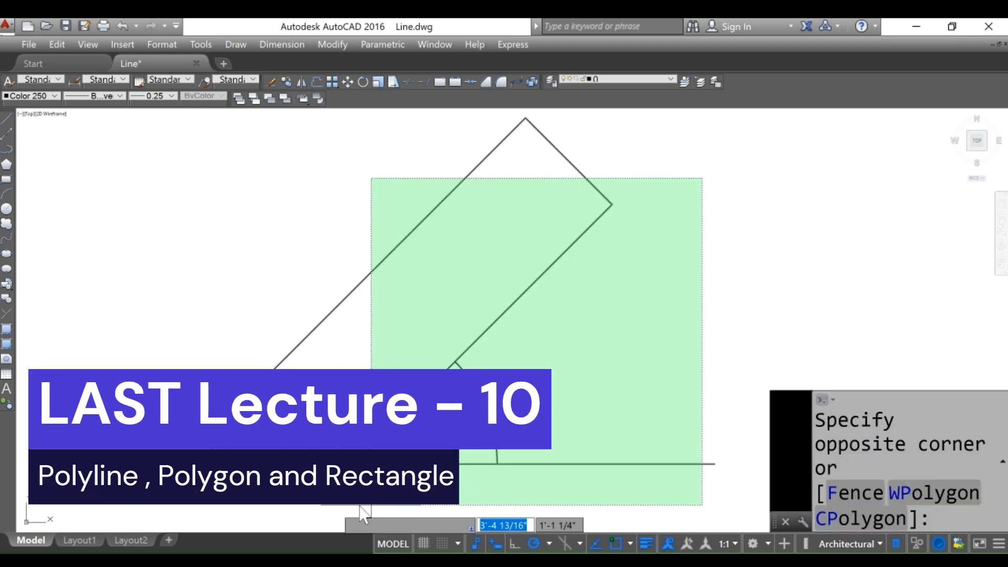
pyautogui.click(213, 508)
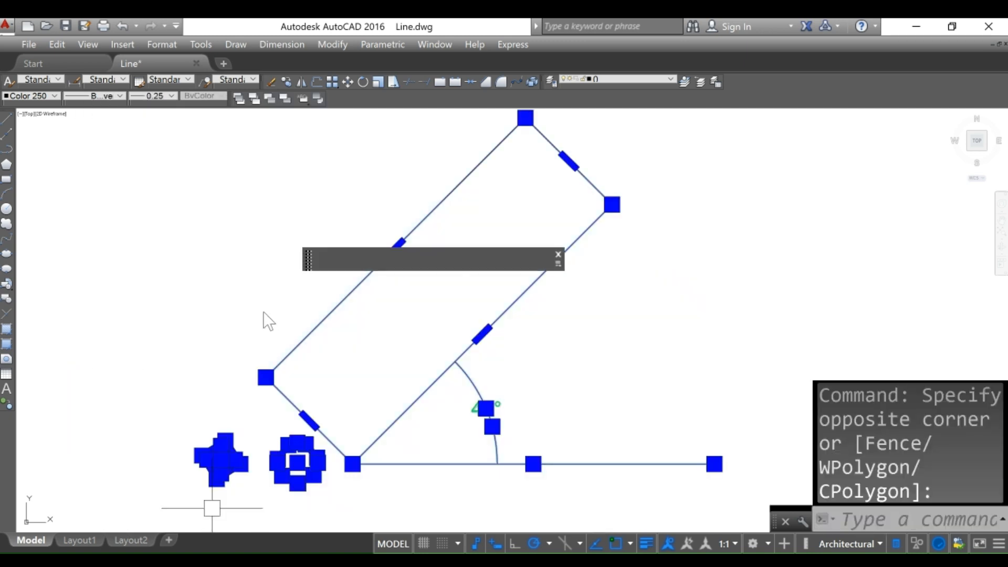
pyautogui.press('Delete')
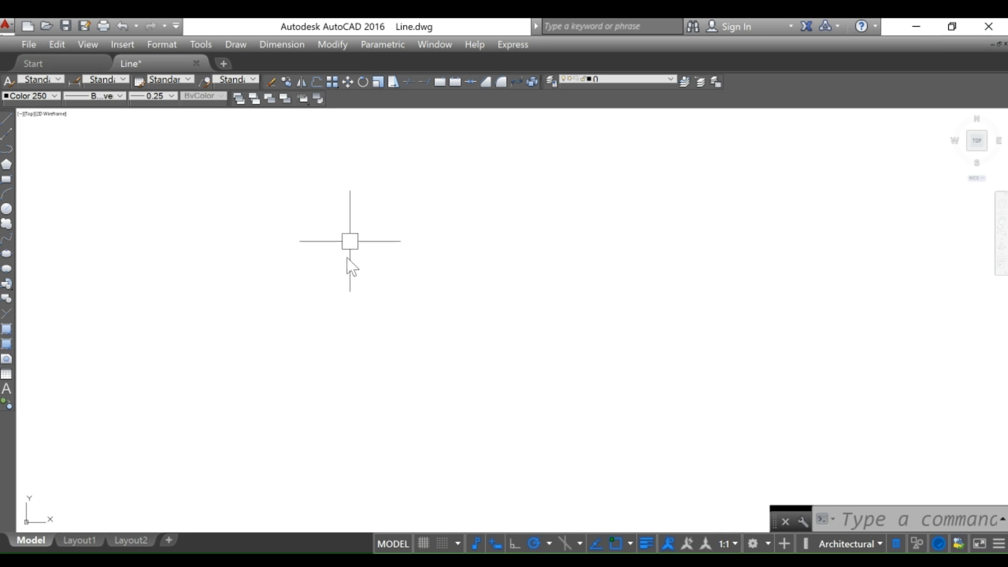
# Draw a freehand 3 Points arc rising from the middle-left of the empty drawing and curving over to the upper right.
pyautogui.click(237, 46)
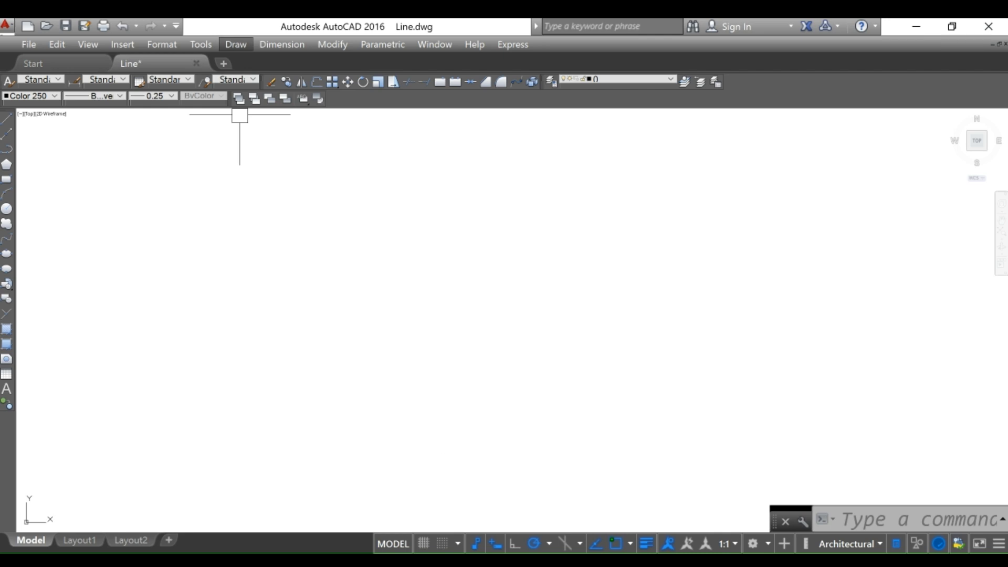
pyautogui.moveTo(283, 203)
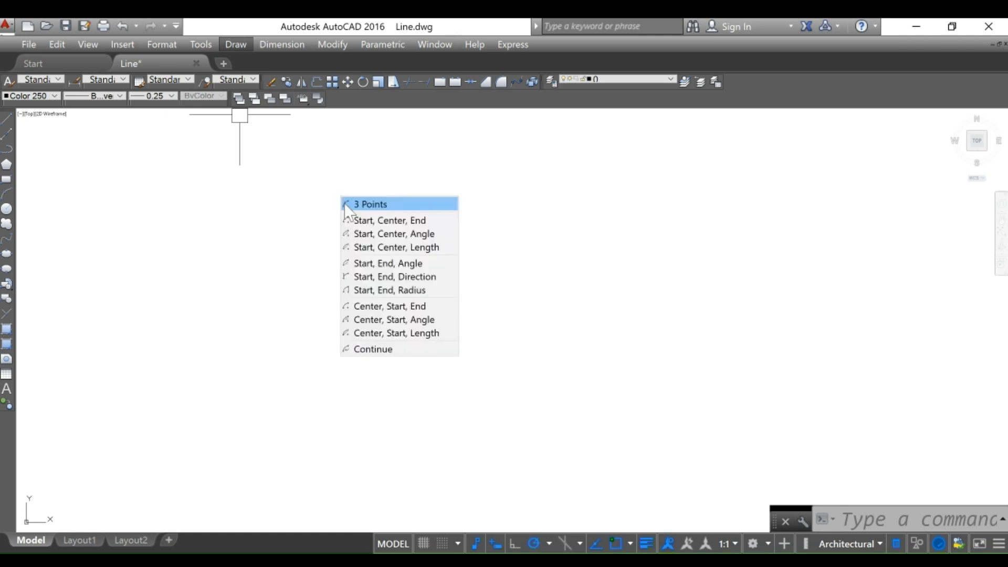
pyautogui.click(378, 205)
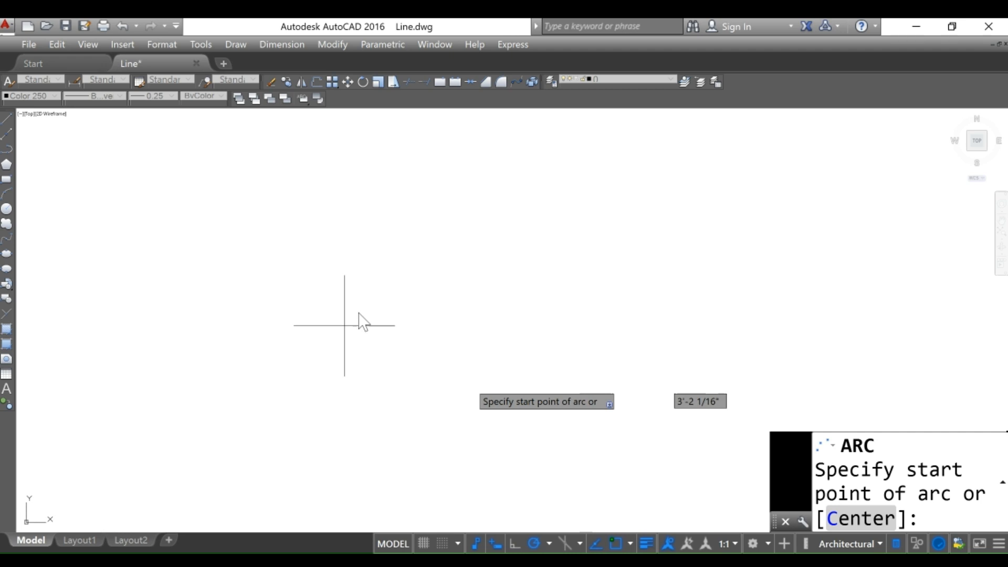
pyautogui.click(302, 308)
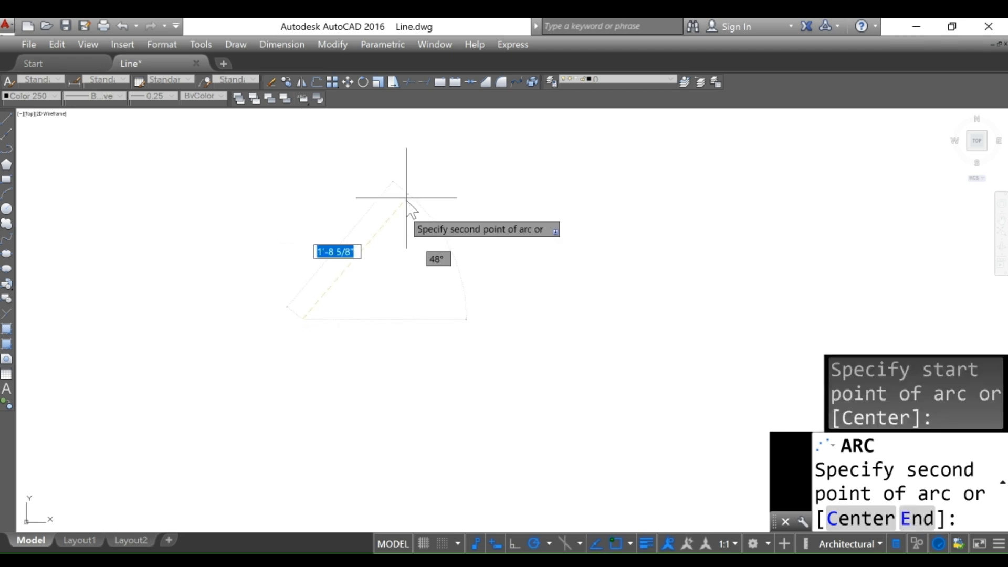
pyautogui.click(397, 218)
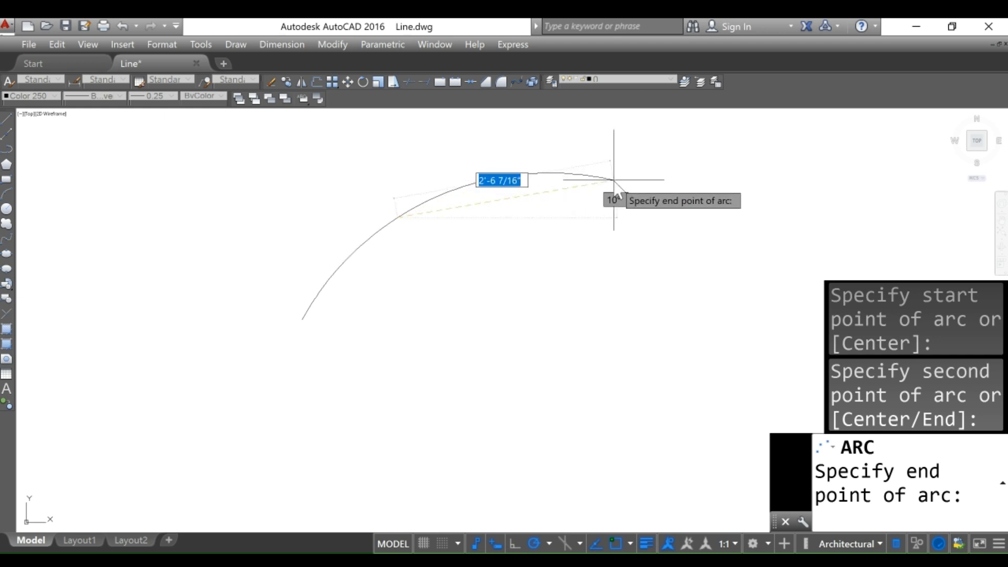
pyautogui.click(577, 186)
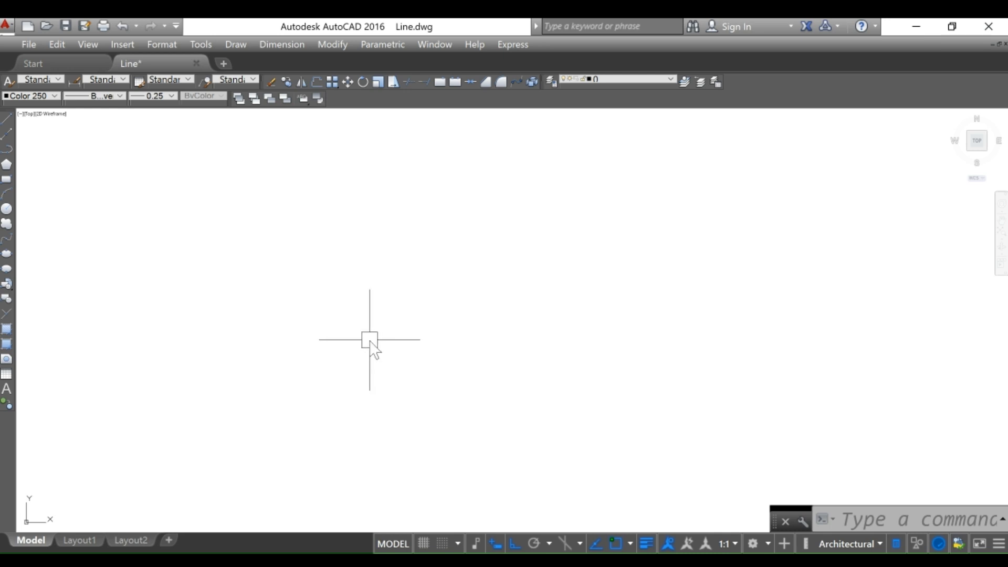
# Draw a single horizontal line across the middle of the drawing.
pyautogui.write('line')
pyautogui.press('Return')
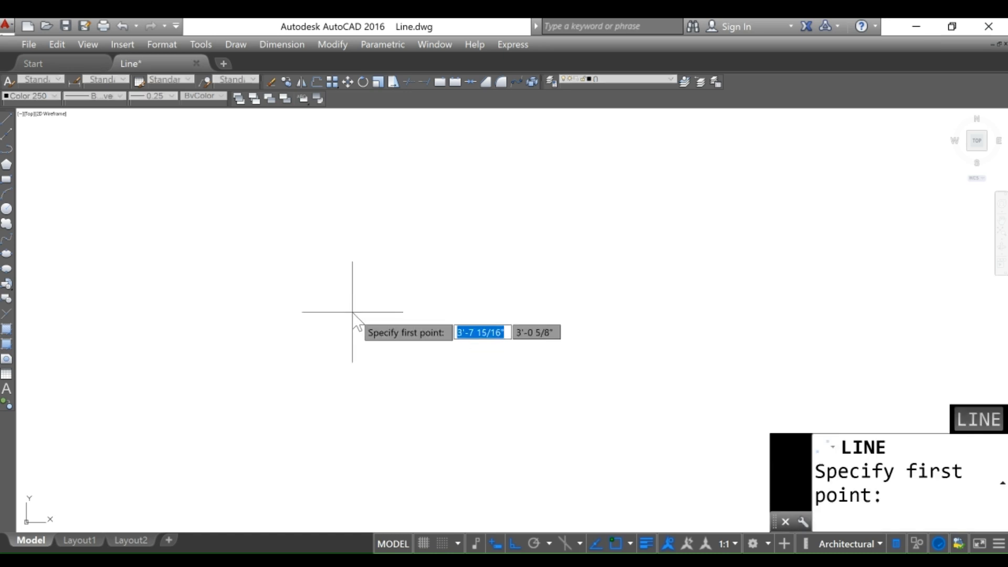
pyautogui.click(353, 312)
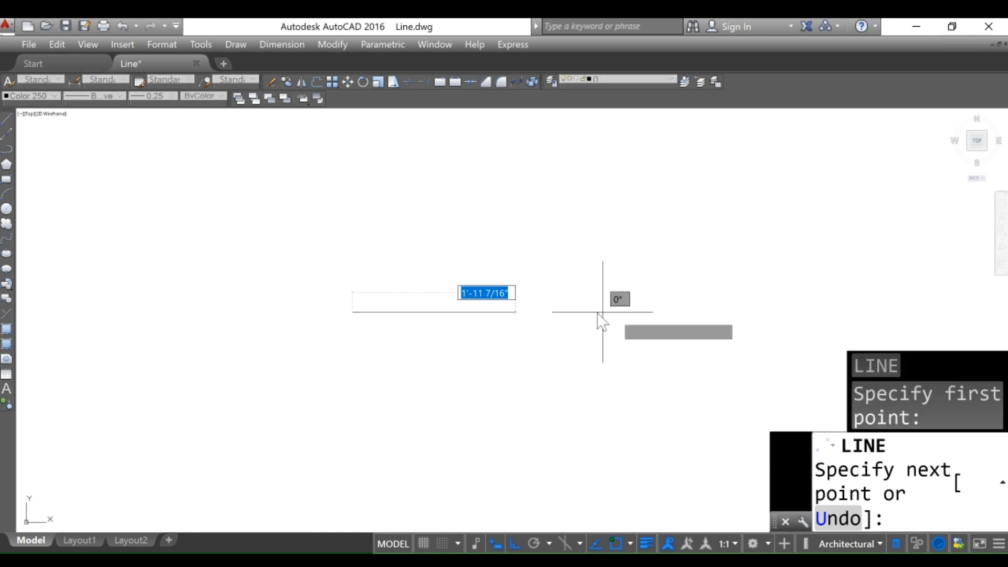
pyautogui.click(654, 304)
pyautogui.press('Escape')
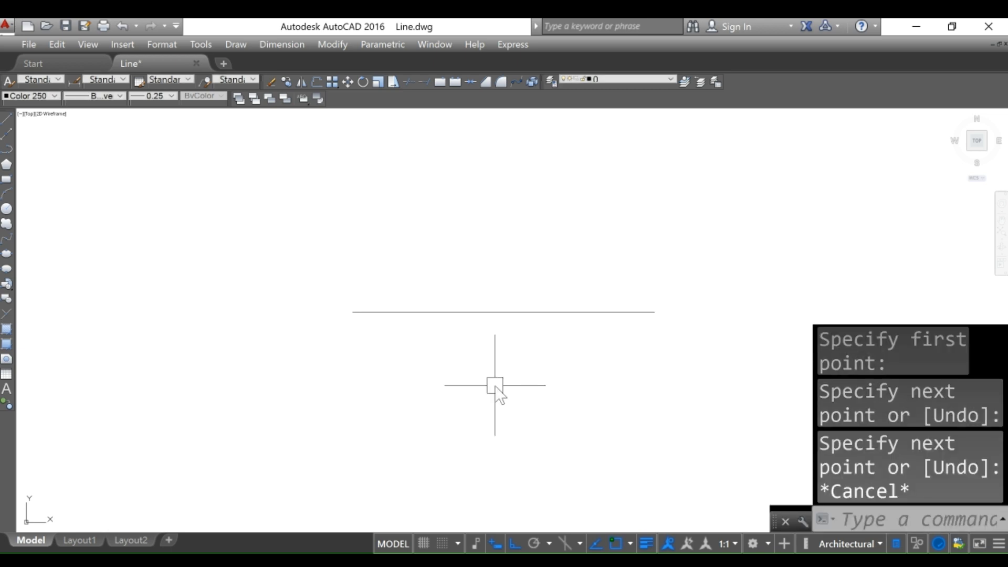
# Draw a three-point arc from the line's left endpoint through a point near its middle, ending above the line.
pyautogui.write('A')
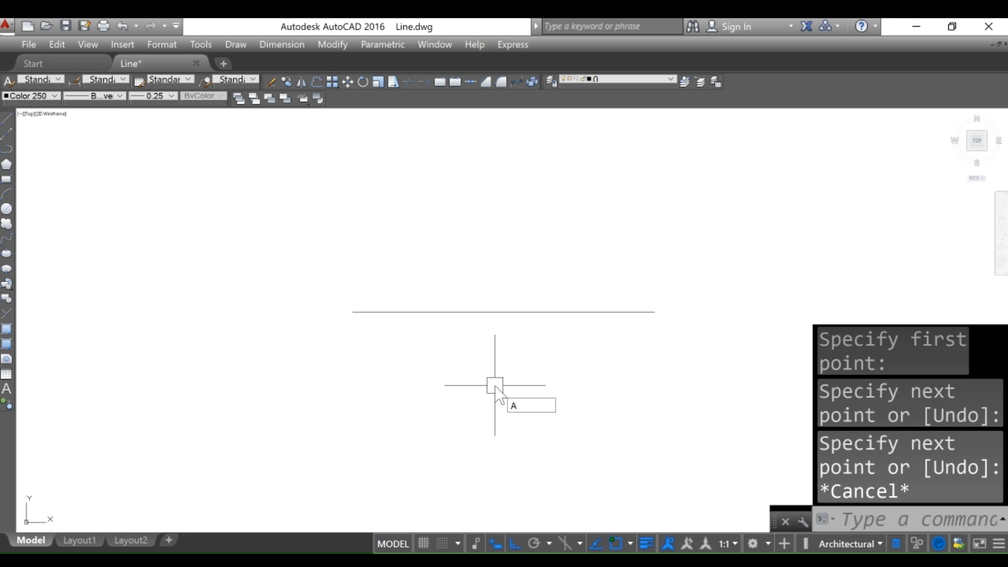
pyautogui.press('Return')
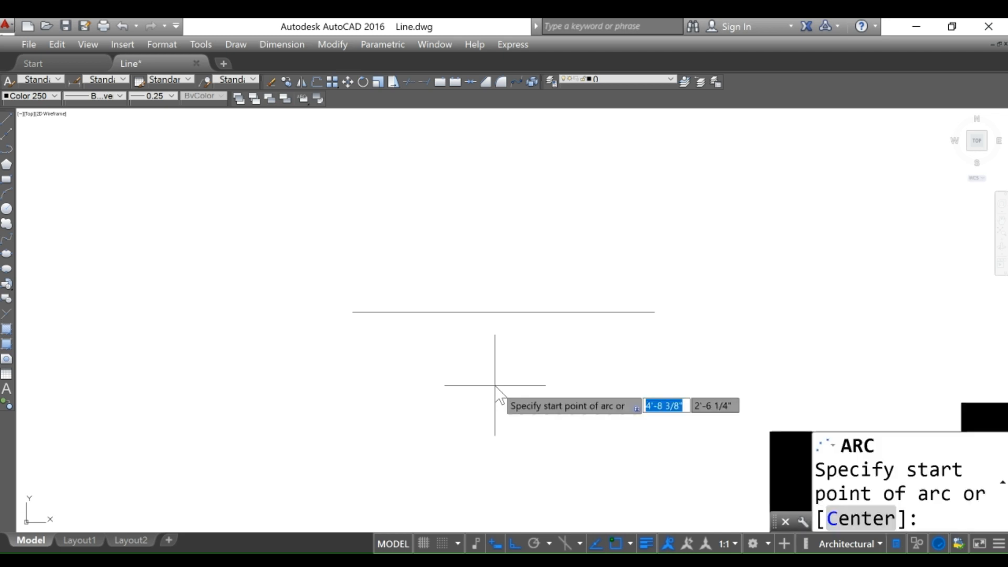
pyautogui.click(351, 312)
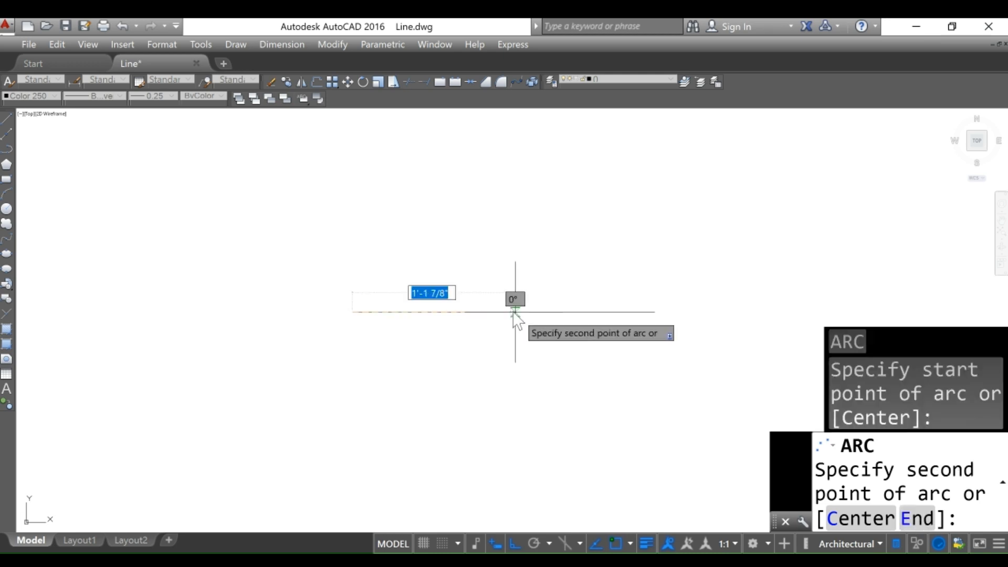
pyautogui.click(499, 312)
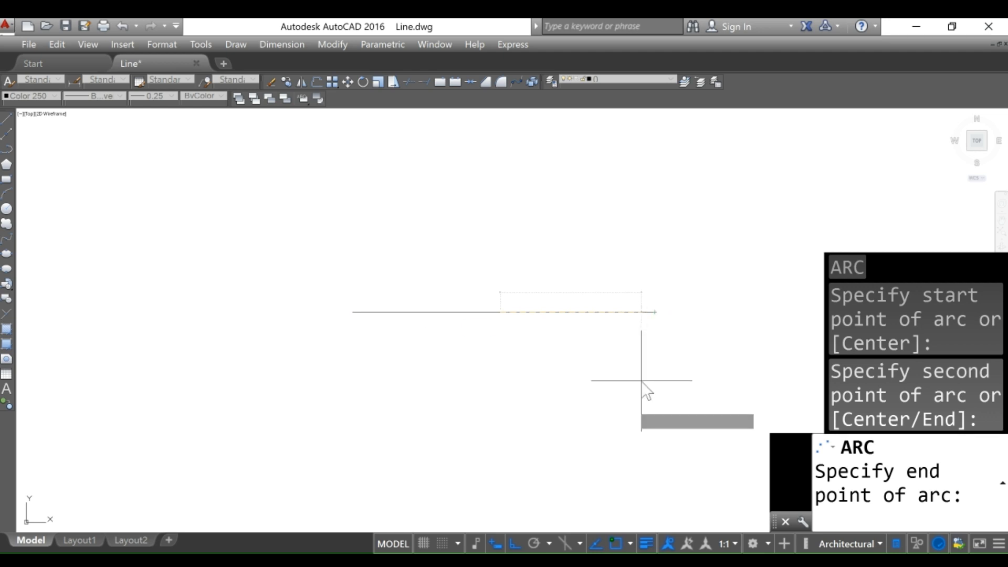
pyautogui.click(492, 258)
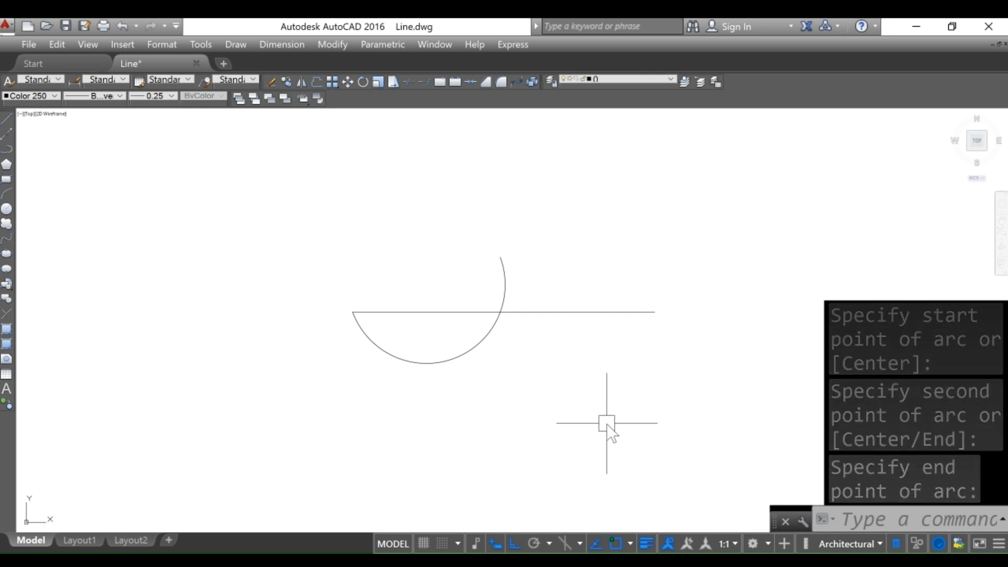
pyautogui.press('Escape')
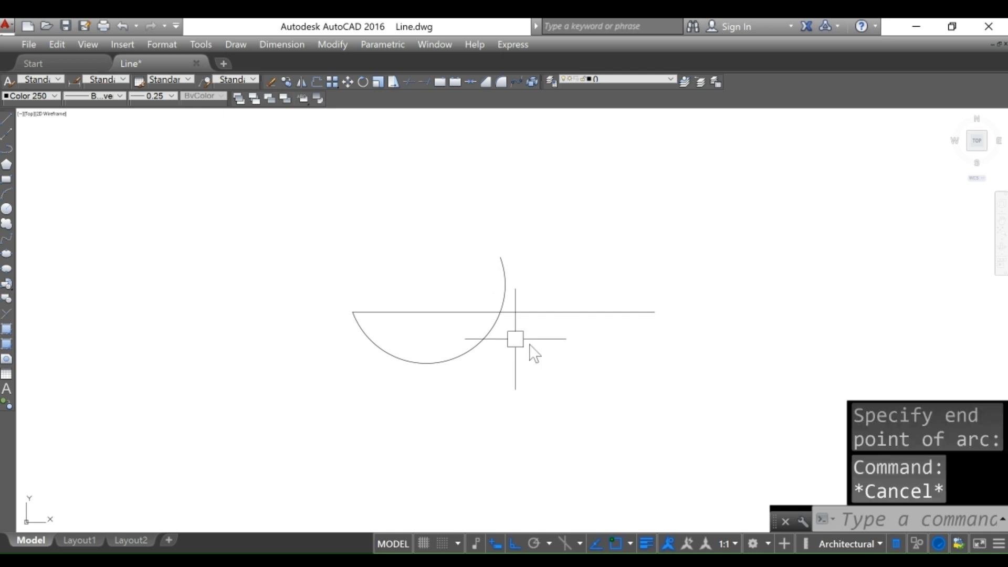
# Delete the three-point arc, keeping the horizontal line.
pyautogui.click(488, 334)
pyautogui.press('Delete')
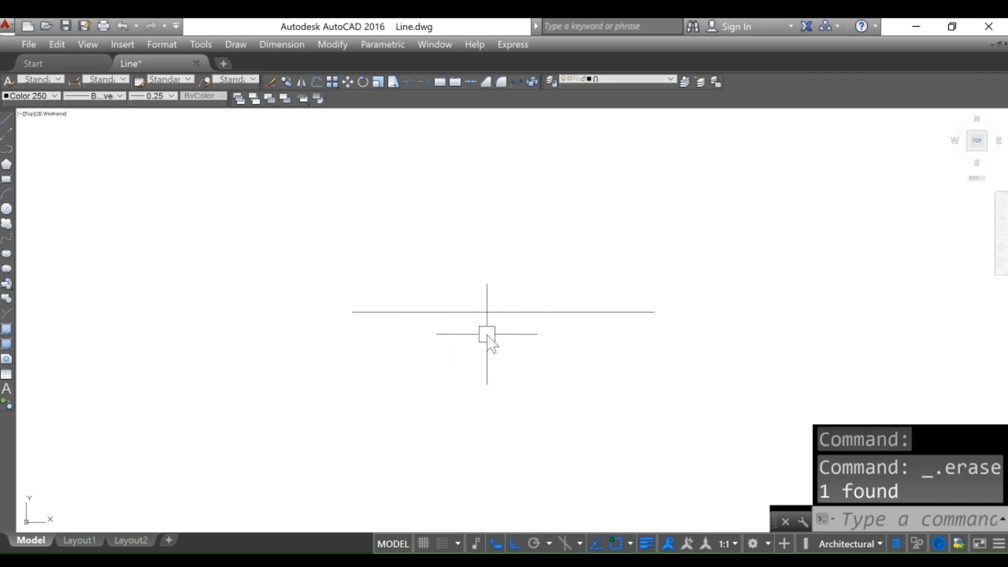
# Draw a Start, Center, End arc below the line, starting at its left endpoint, centred on its midpoint and ending at its right endpoint.
pyautogui.click(236, 44)
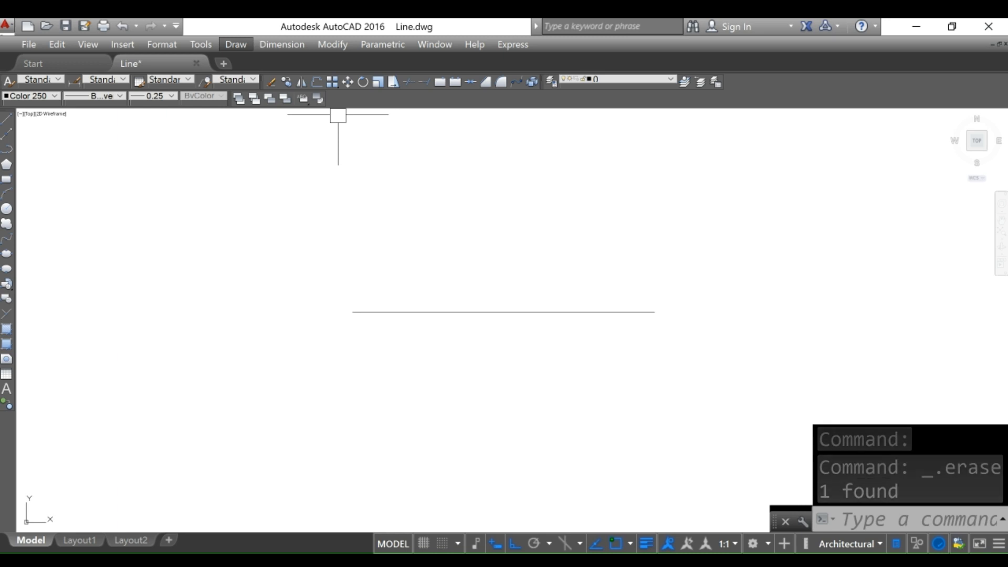
pyautogui.moveTo(263, 204)
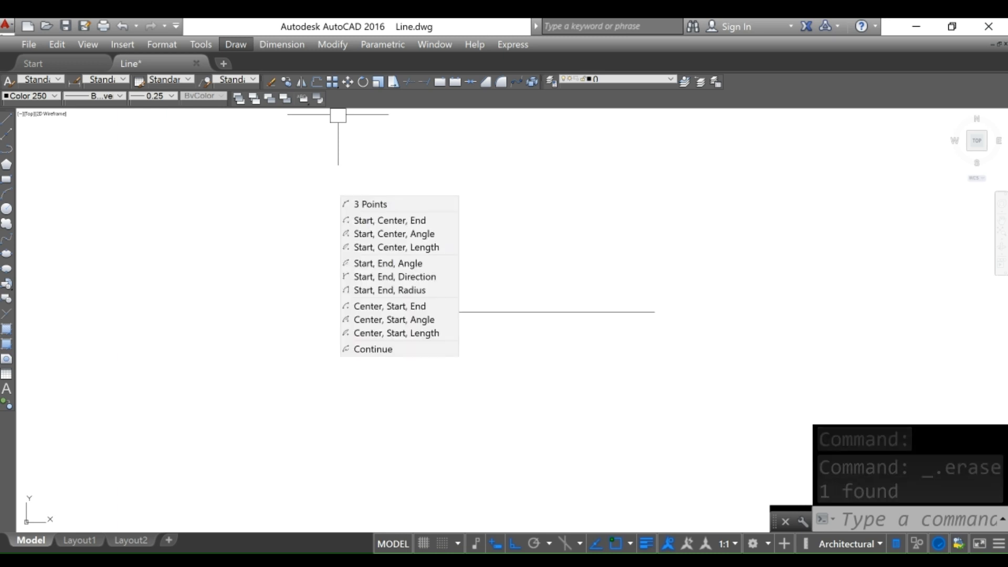
pyautogui.click(368, 222)
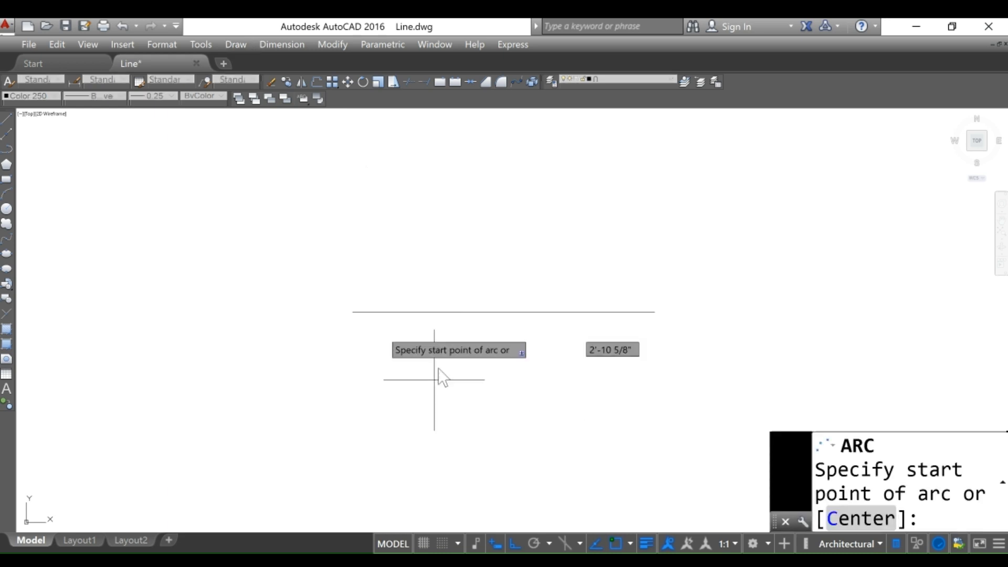
pyautogui.click(352, 312)
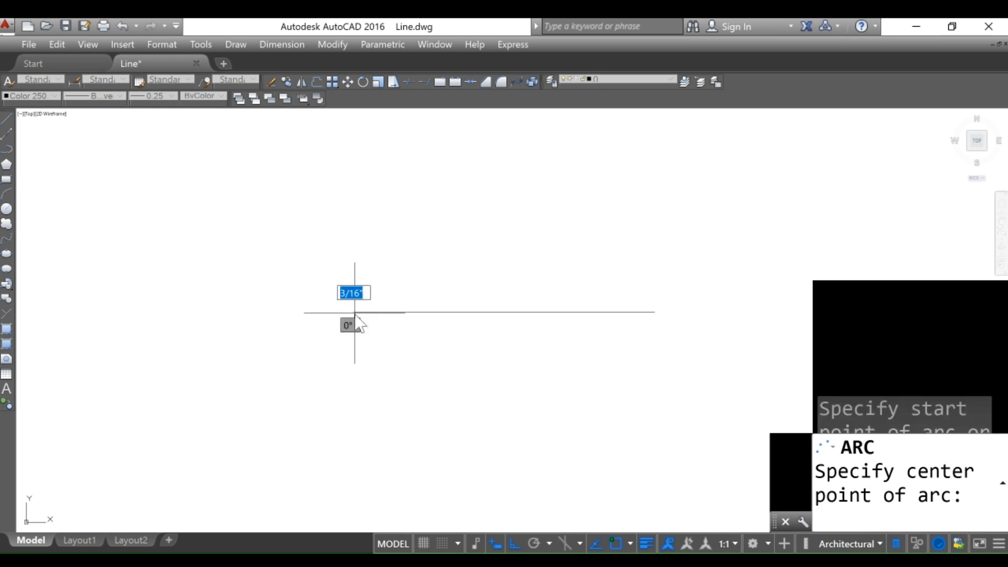
pyautogui.click(501, 312)
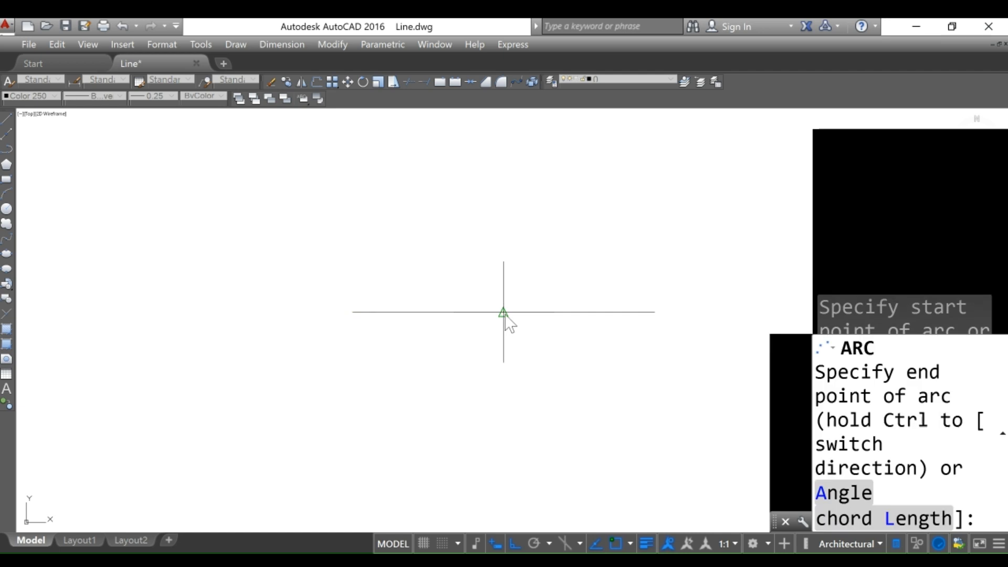
pyautogui.click(654, 312)
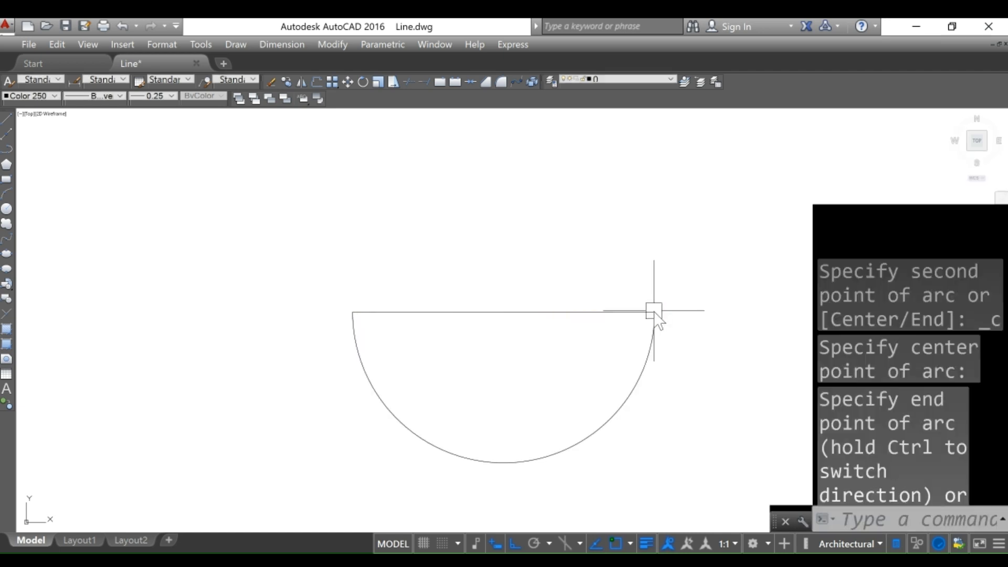
pyautogui.press('Escape')
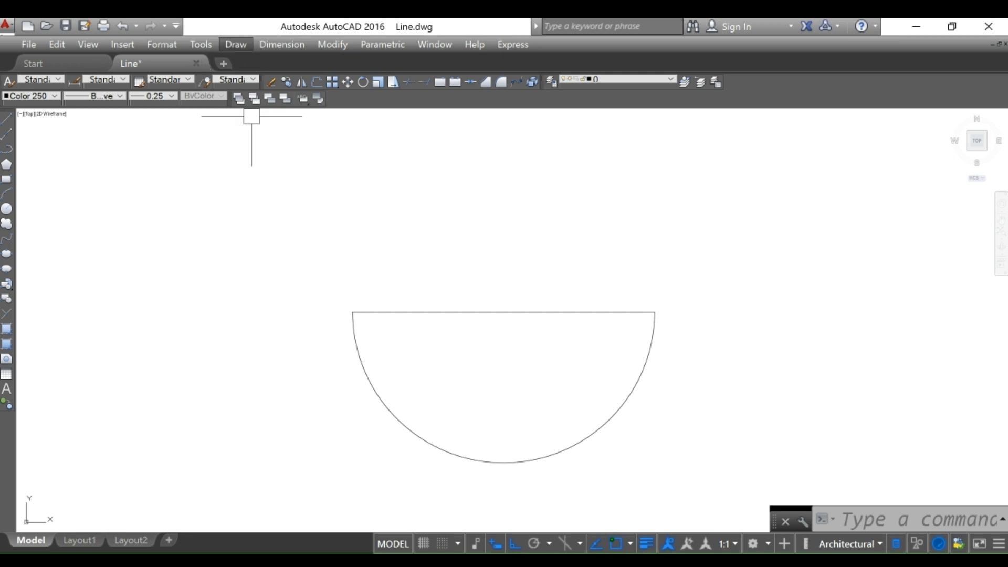
# Draw a Start, Center, Angle arc from the line's left endpoint, centred at about the line's midpoint, with an included angle of 90 degrees.
pyautogui.moveTo(278, 204)
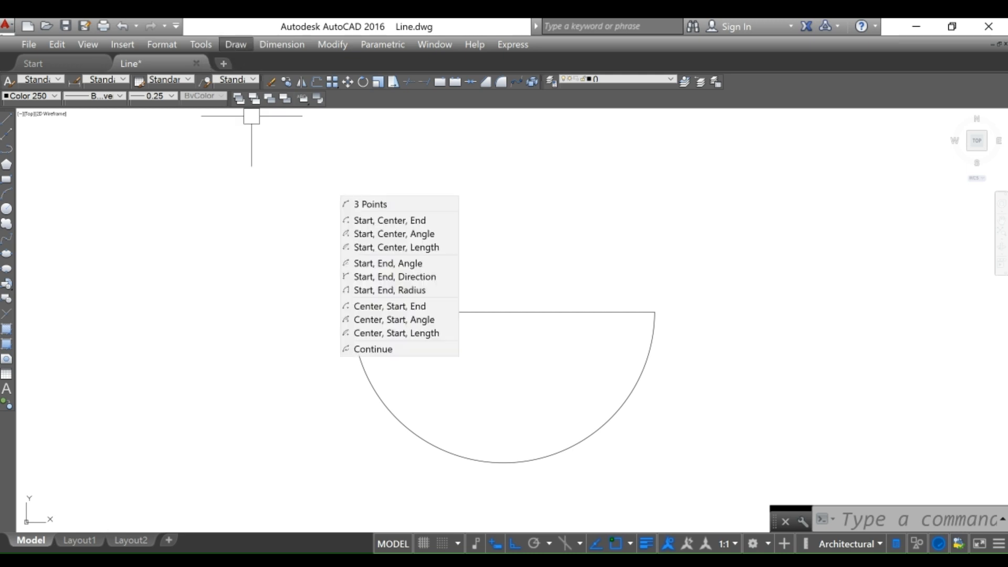
pyautogui.click(378, 235)
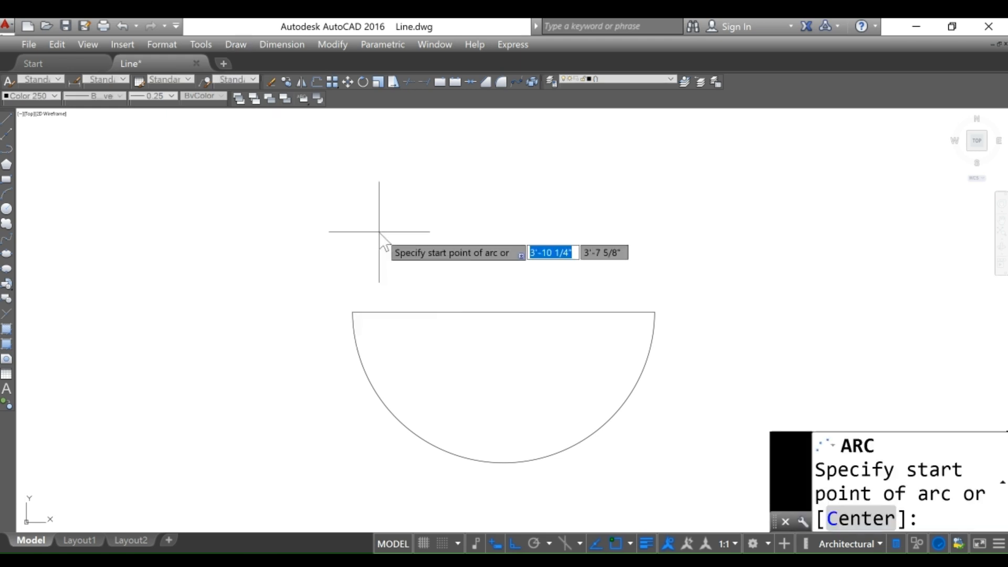
pyautogui.click(352, 312)
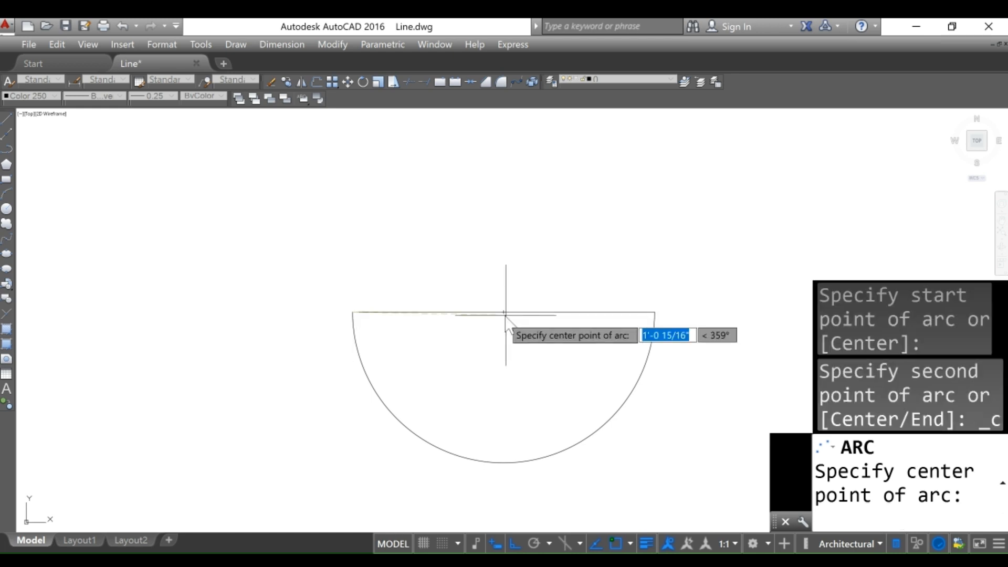
pyautogui.click(504, 314)
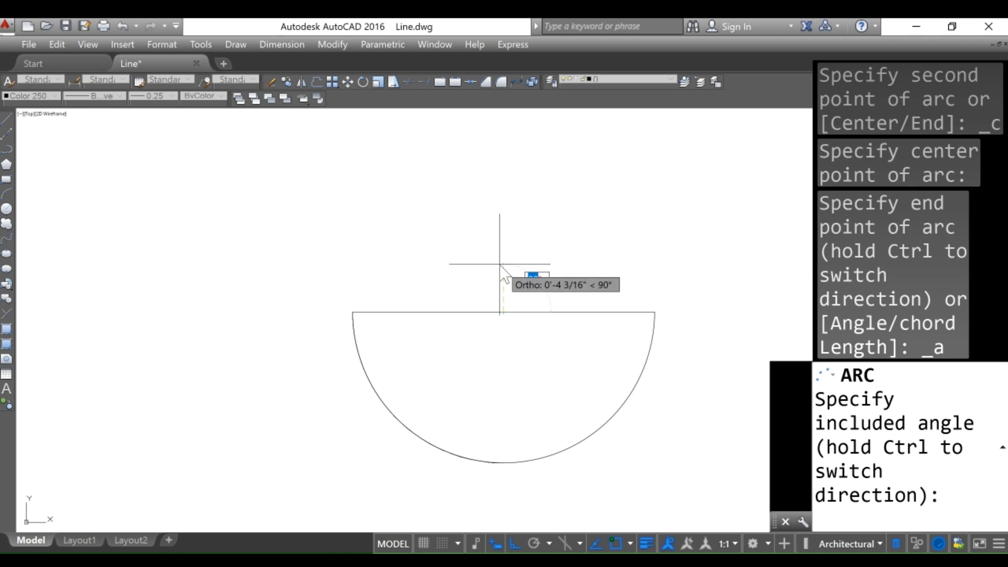
pyautogui.write('90')
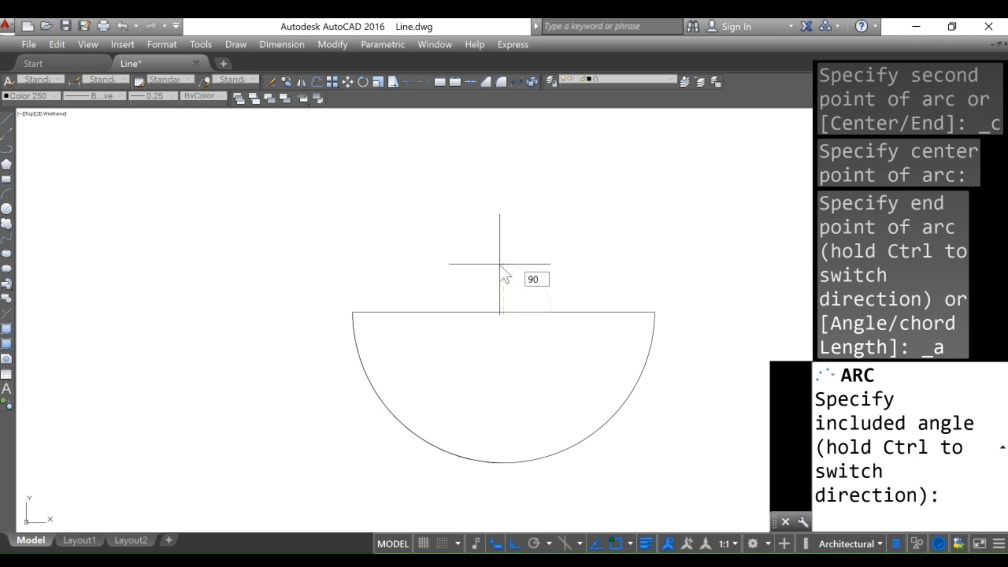
pyautogui.press('Return')
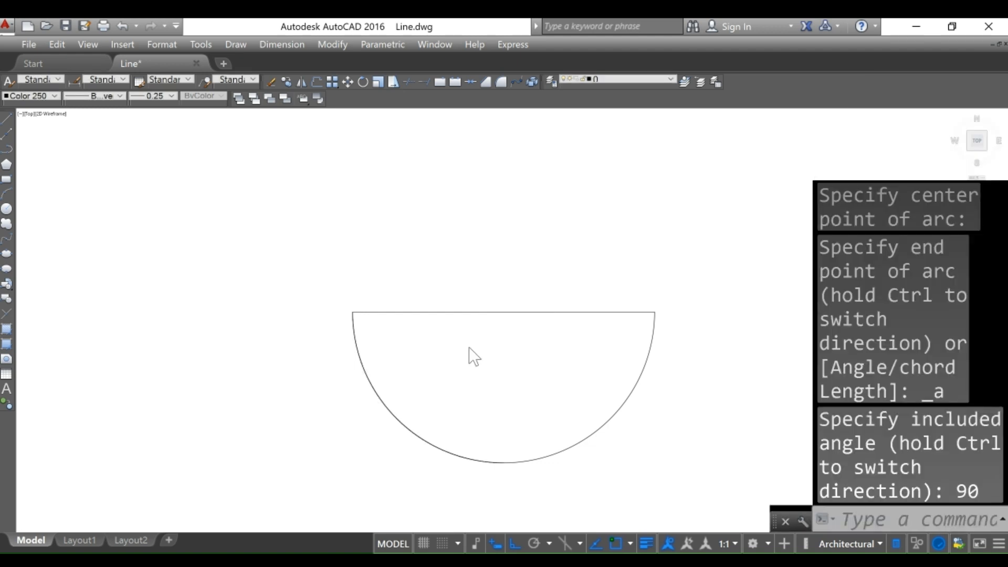
# Select the 90-degree arc and the semicircular arc to compare their extents, dismiss the arc's properties and clear the selection.
pyautogui.scroll(-5, 468, 355)
pyautogui.scroll(3, 461, 360)
pyautogui.click(449, 373)
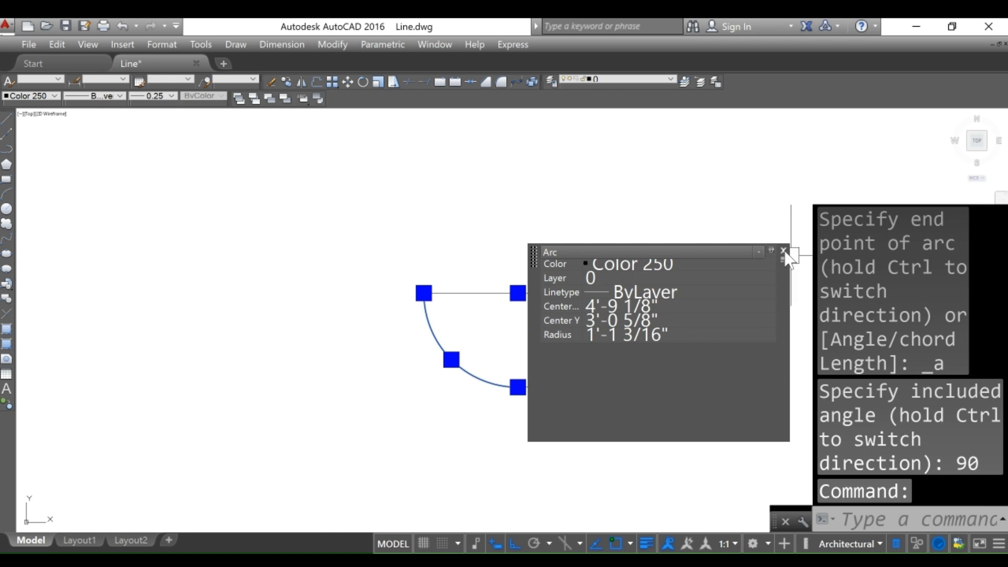
pyautogui.click(783, 251)
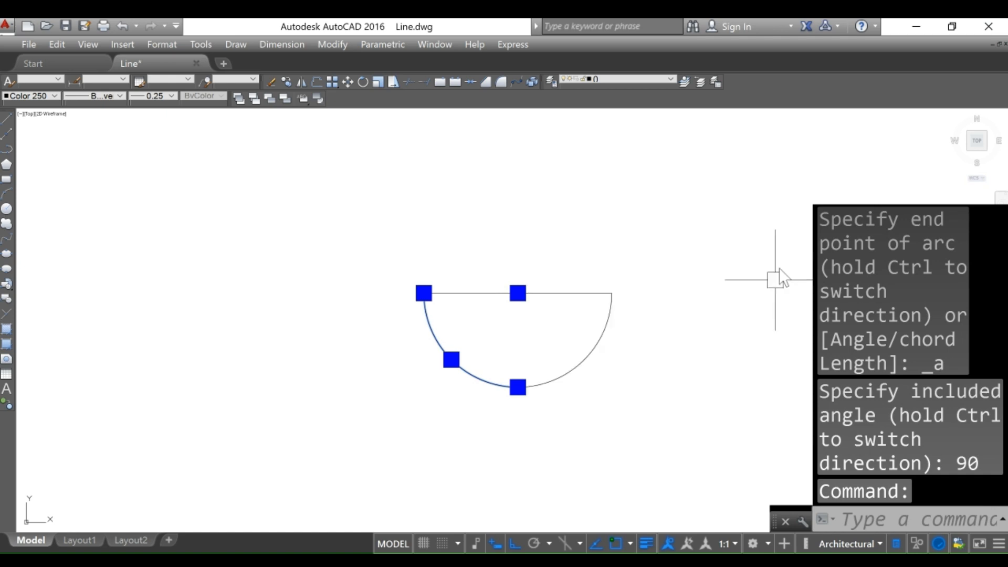
pyautogui.click(603, 344)
pyautogui.press('Escape')
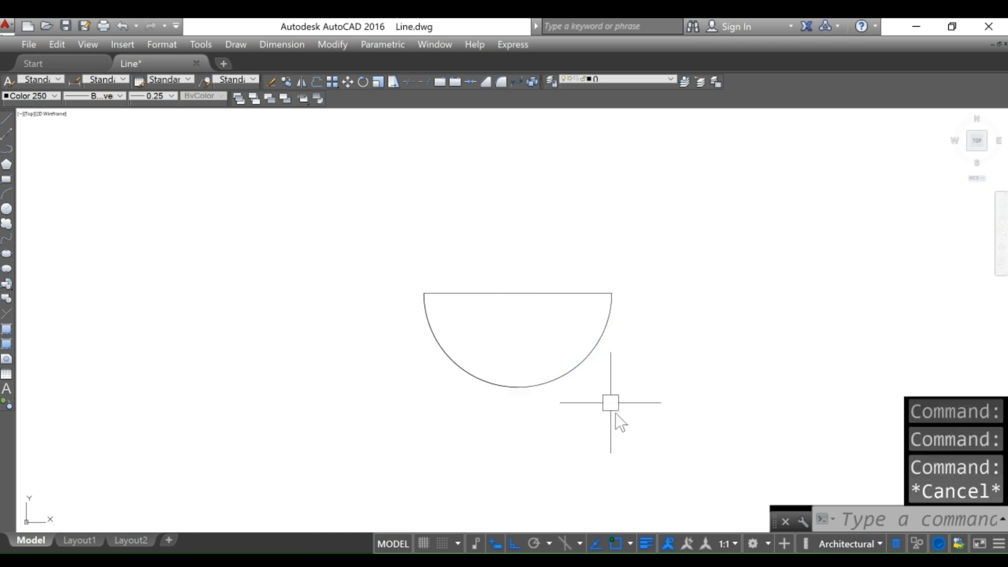
# Replace the semicircular arc with a Start, Center, Angle arc from the line's left endpoint, centred on the line's midpoint, with an included angle of 270 degrees.
pyautogui.click(599, 346)
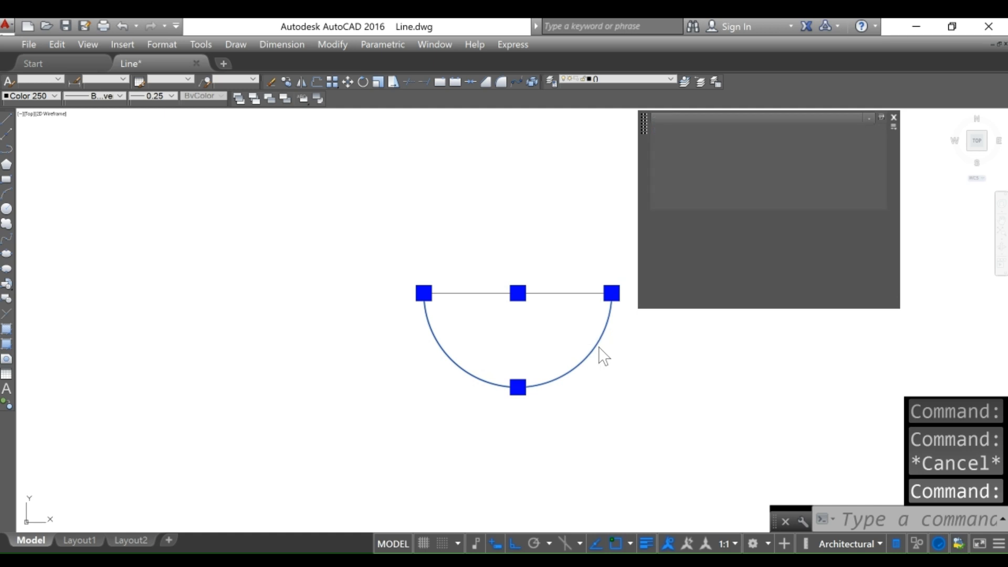
pyautogui.press('Delete')
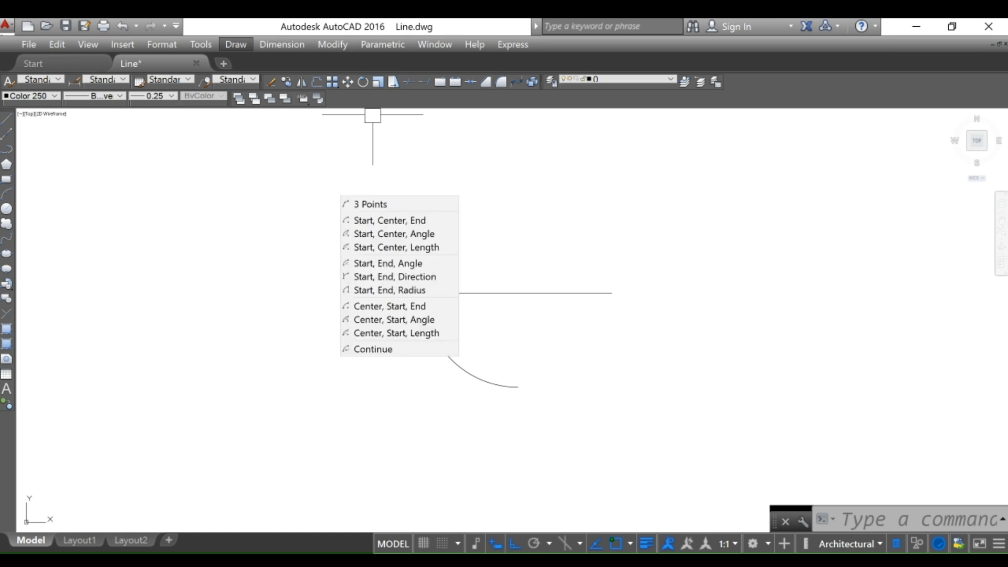
pyautogui.click(397, 234)
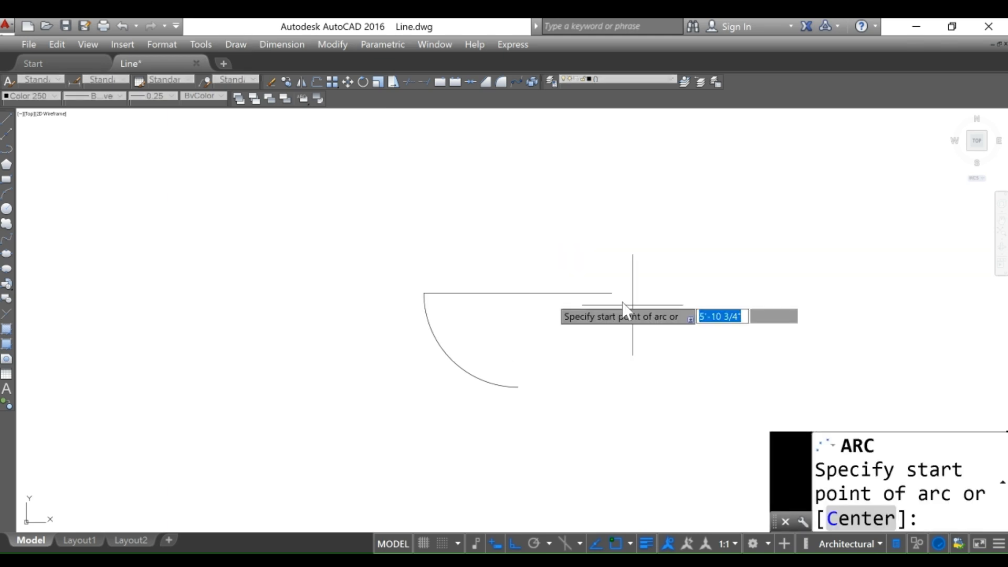
pyautogui.click(421, 292)
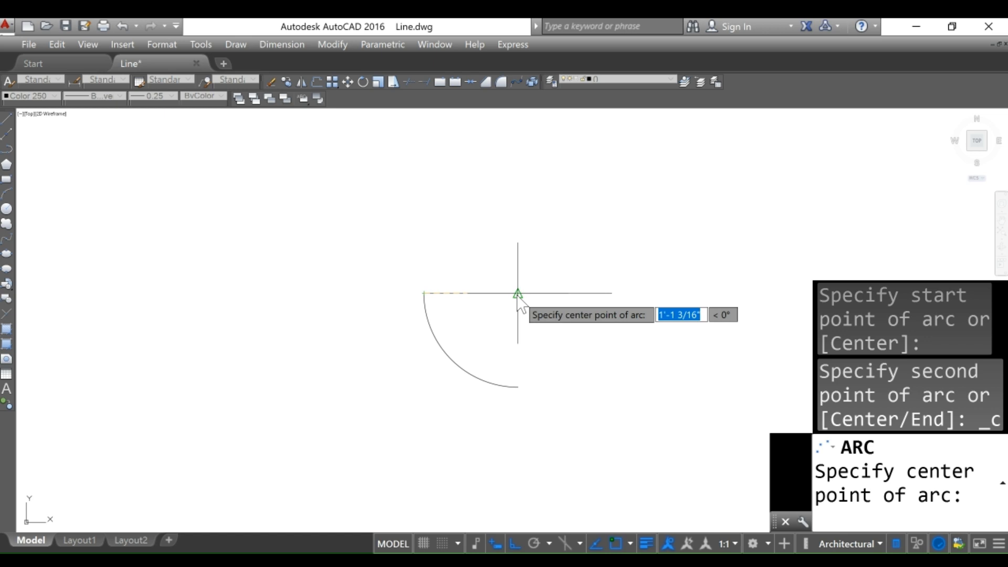
pyautogui.click(518, 293)
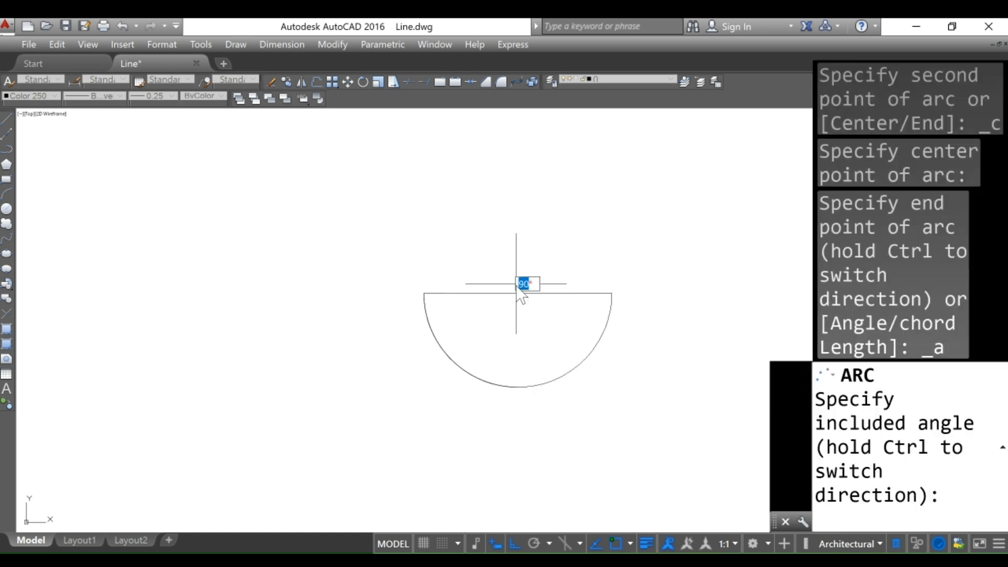
pyautogui.write('27')
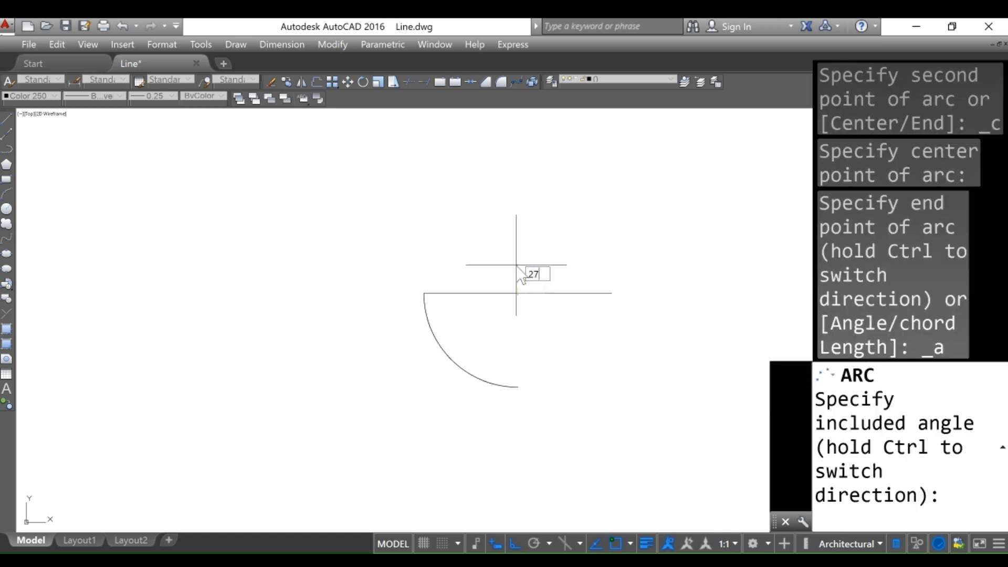
pyautogui.write('0')
pyautogui.press('Return')
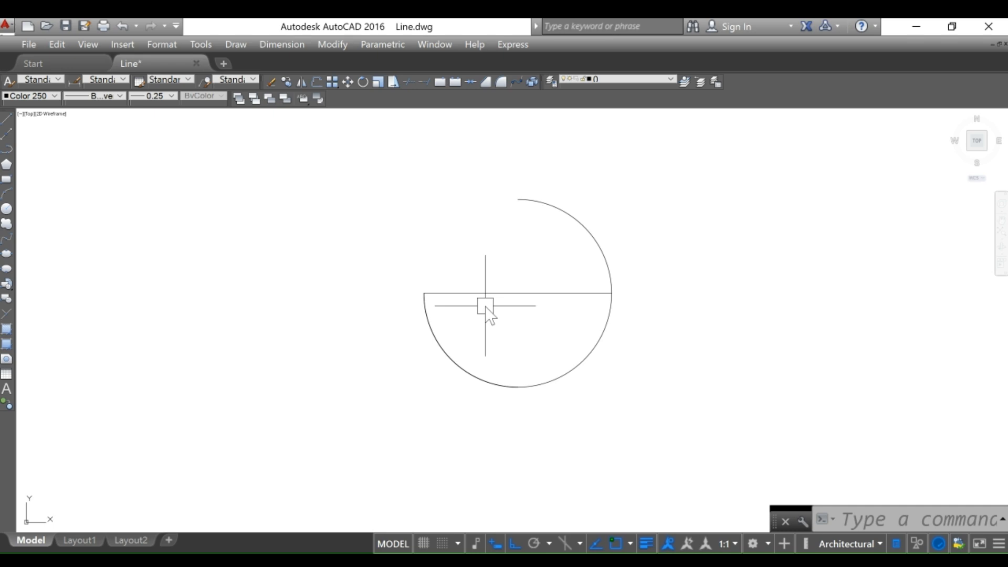
# Delete the 270-degree arc and the remaining 90-degree arc, keeping the horizontal line.
pyautogui.click(576, 216)
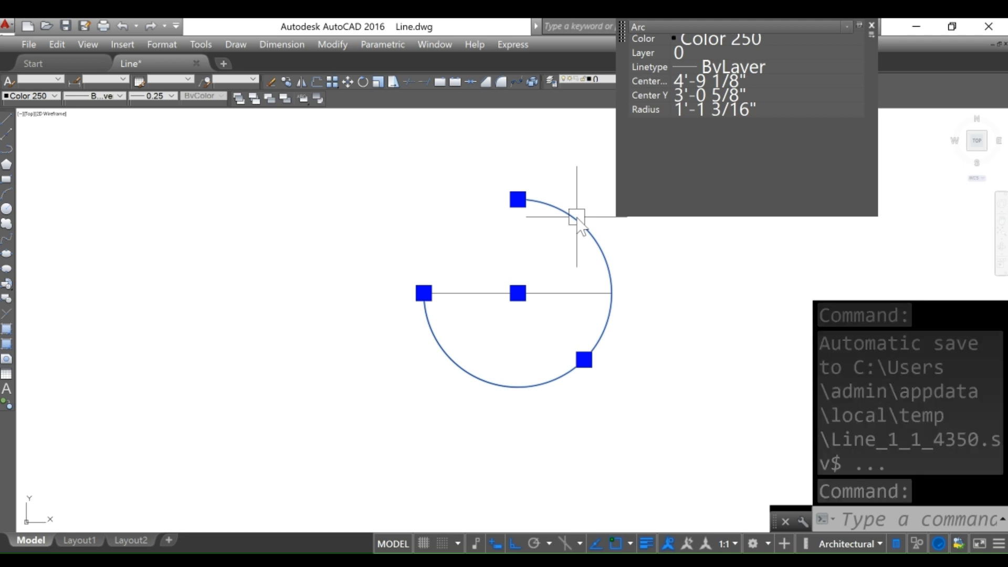
pyautogui.press('Delete')
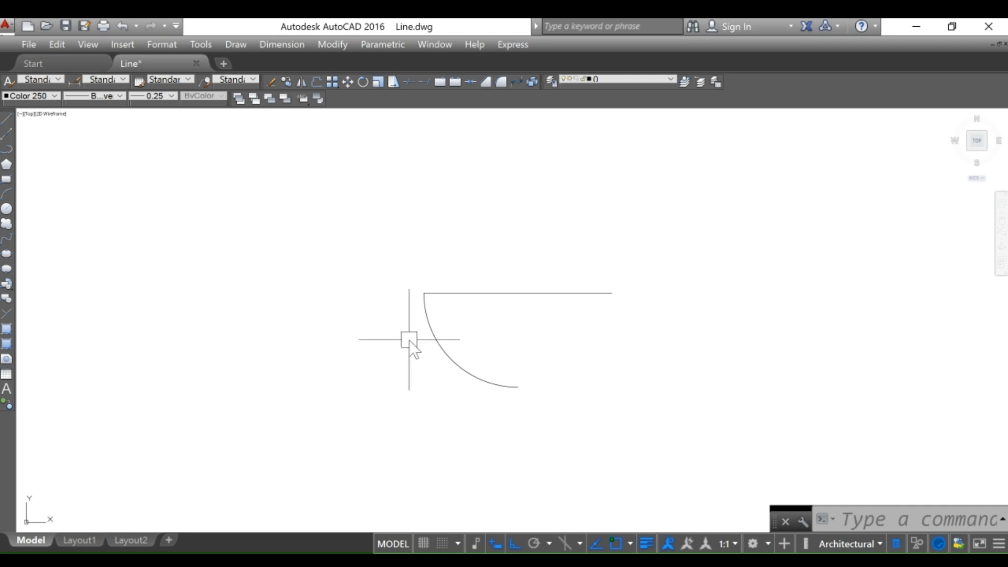
pyautogui.click(465, 339)
pyautogui.click(419, 370)
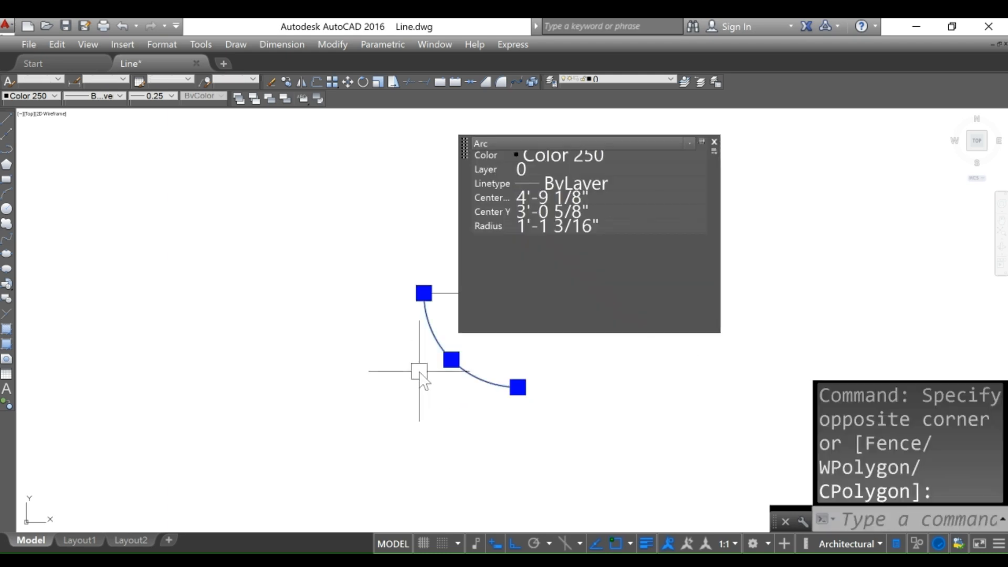
pyautogui.press('Delete')
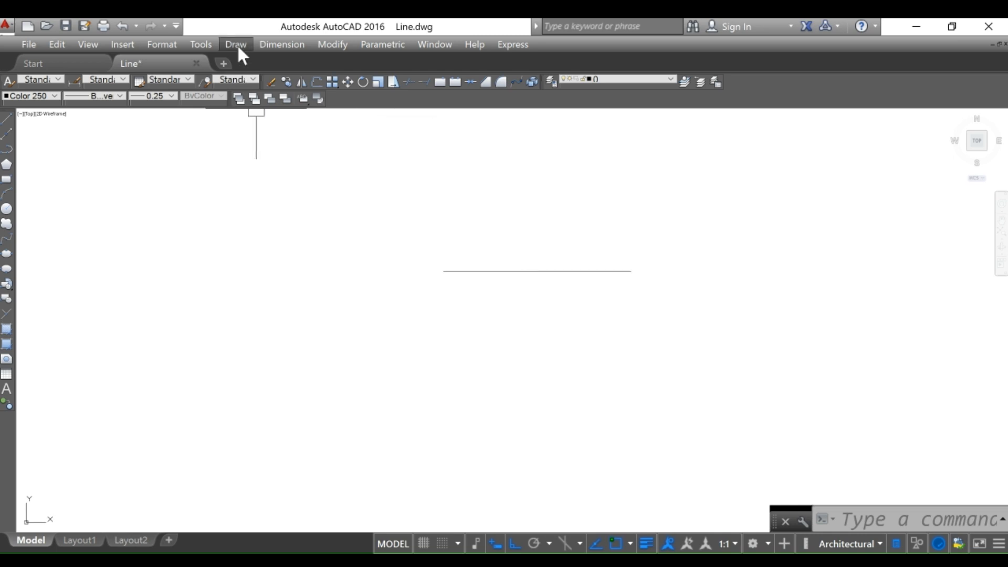
# Delete the horizontal reference line to clear the drawing area.
pyautogui.moveTo(331, 204)
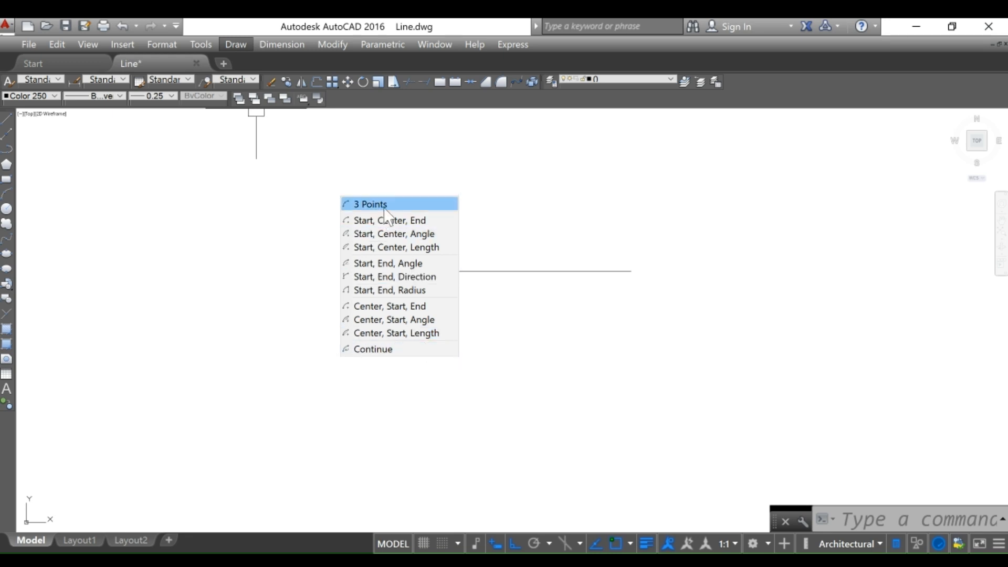
pyautogui.click(384, 208)
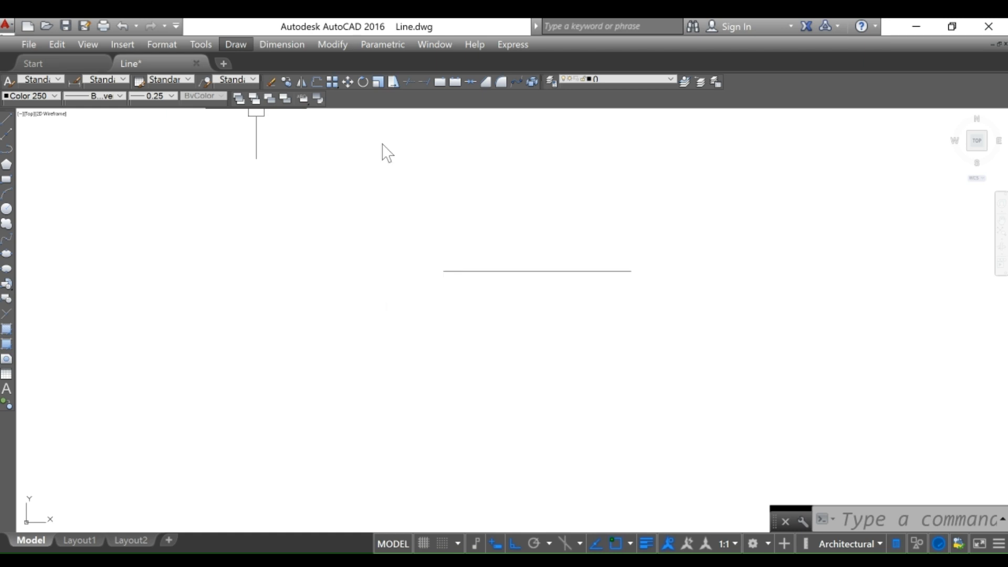
pyautogui.click(483, 272)
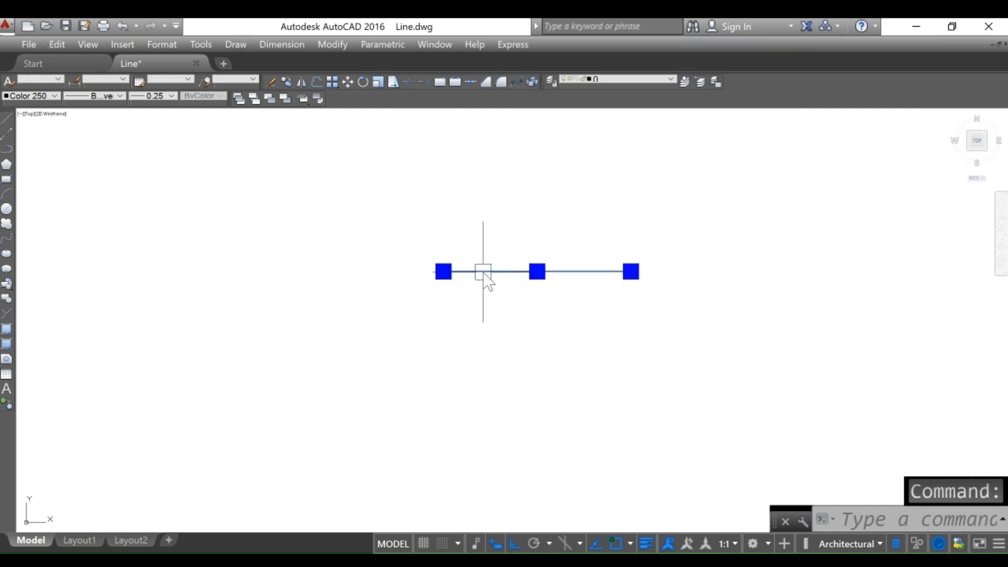
pyautogui.press('Delete')
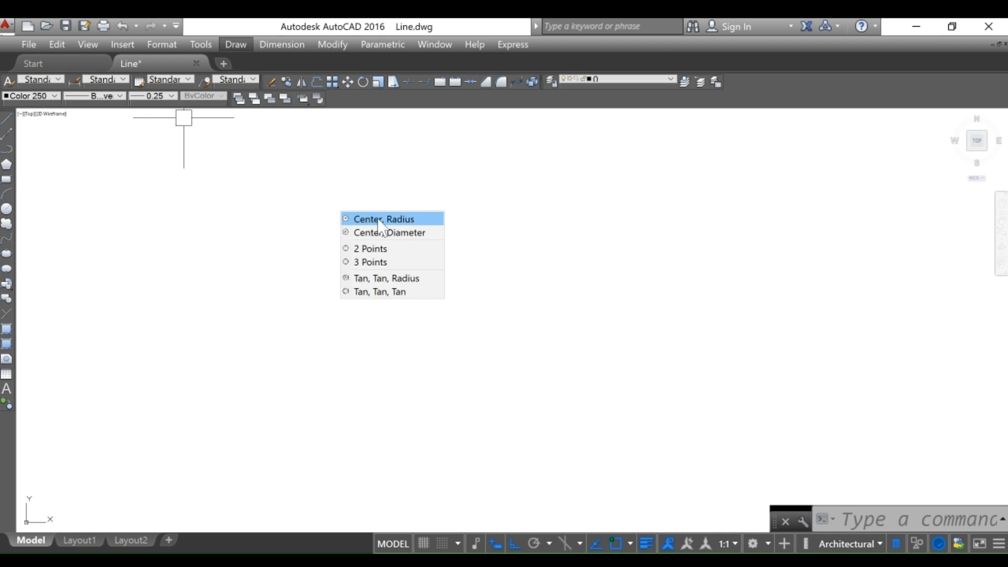
# Draw a Center, Radius circle with a radius of about 8 inches in the left half of the drawing area, turning ortho mode off.
pyautogui.click(415, 220)
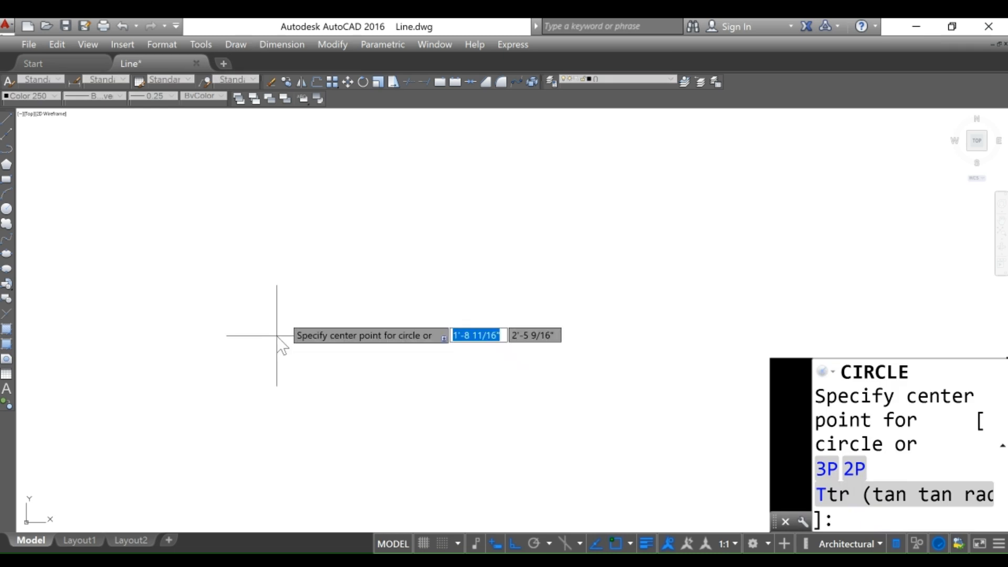
pyautogui.click(308, 248)
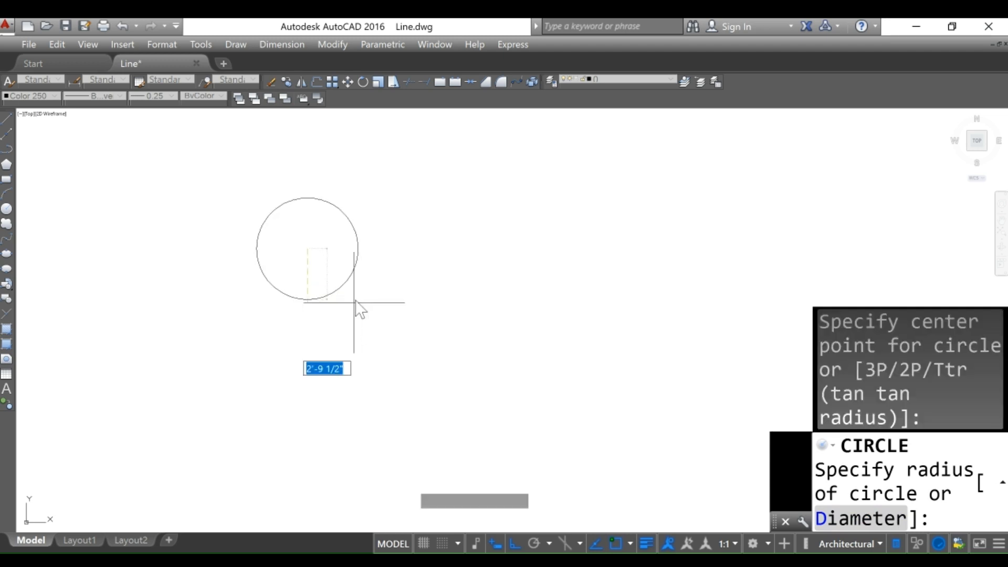
pyautogui.press('F8')
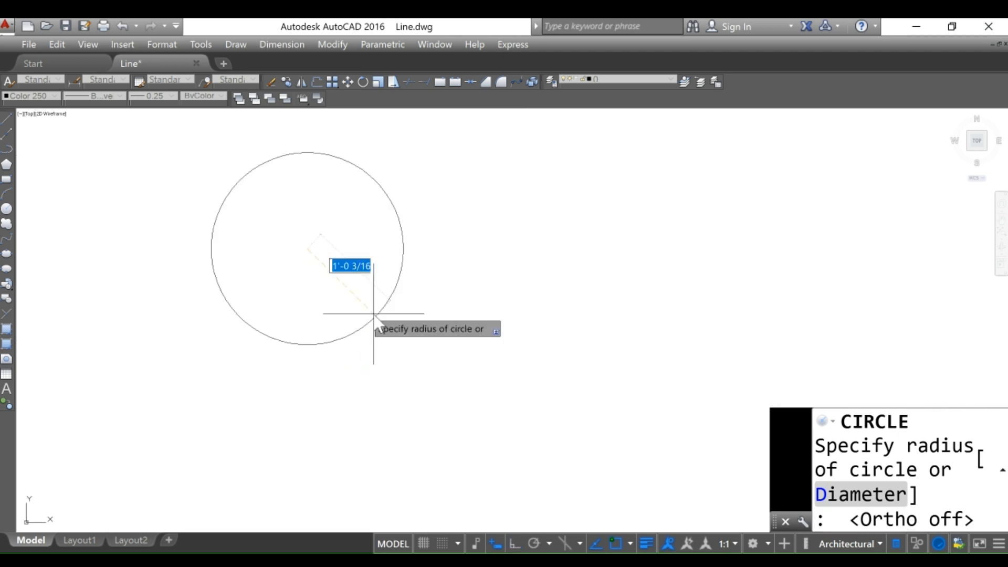
pyautogui.click(351, 289)
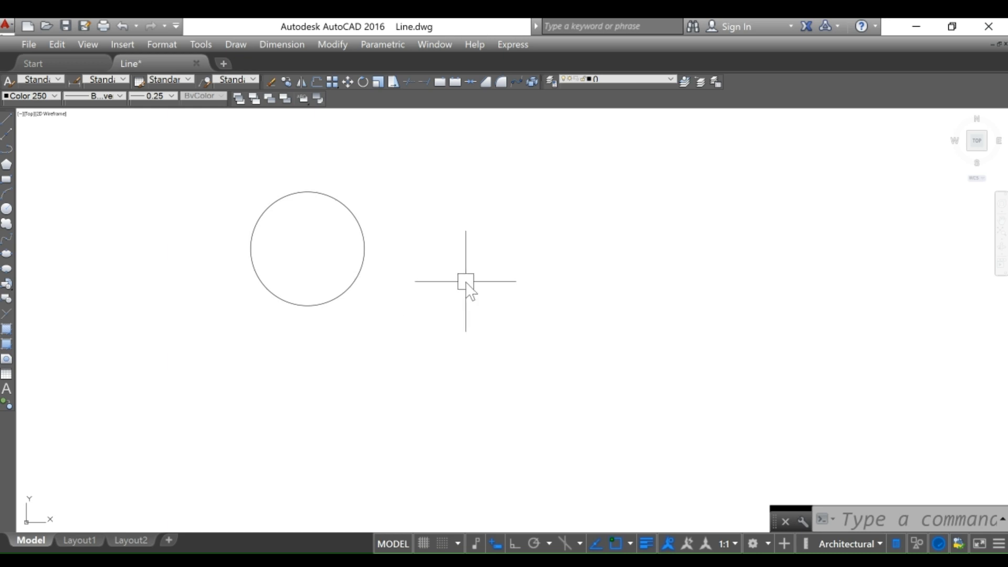
# Draw a second circle to the right of the first one with a radius of 1'.
pyautogui.write('c')
pyautogui.press('Return')
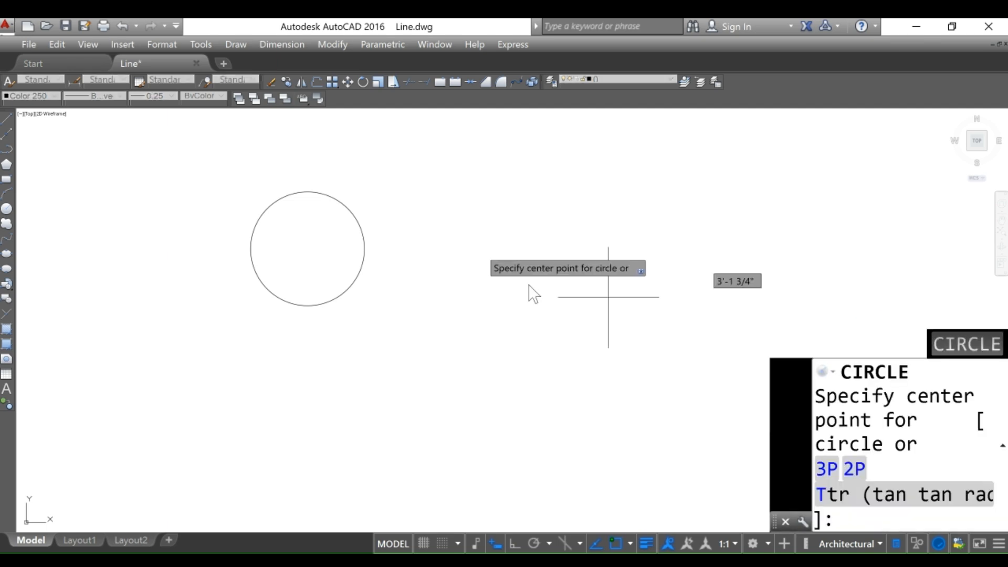
pyautogui.click(472, 240)
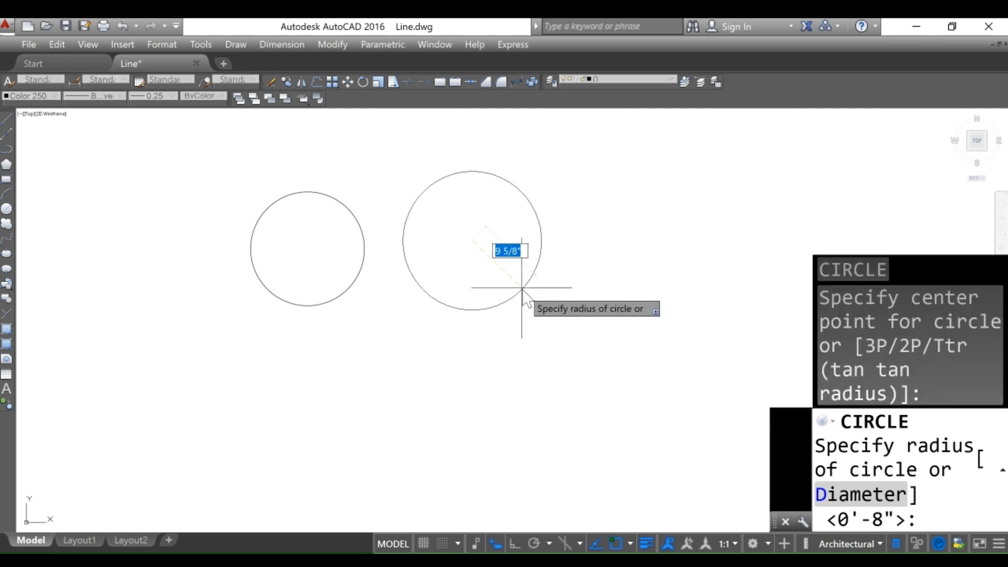
pyautogui.write("1'")
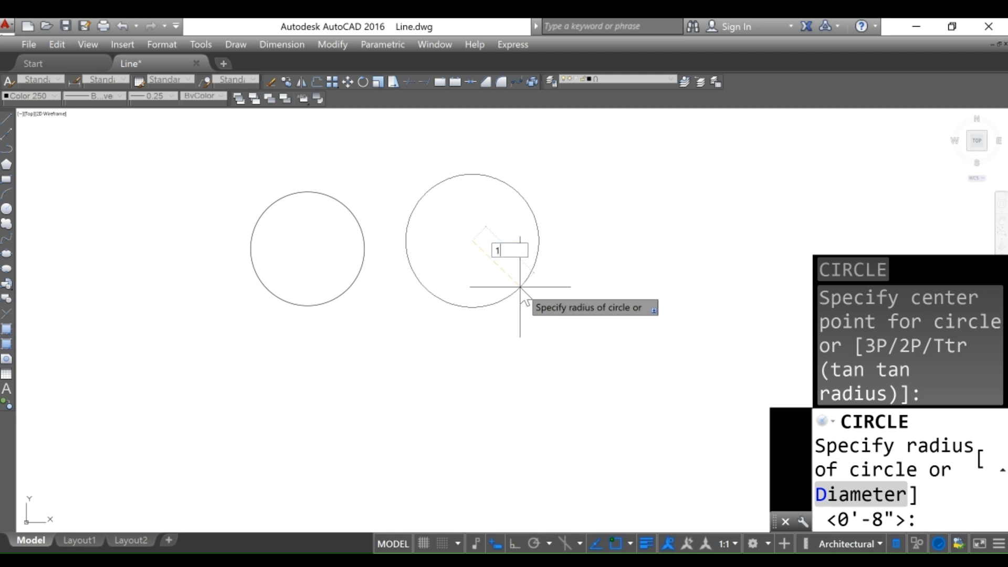
pyautogui.press('Return')
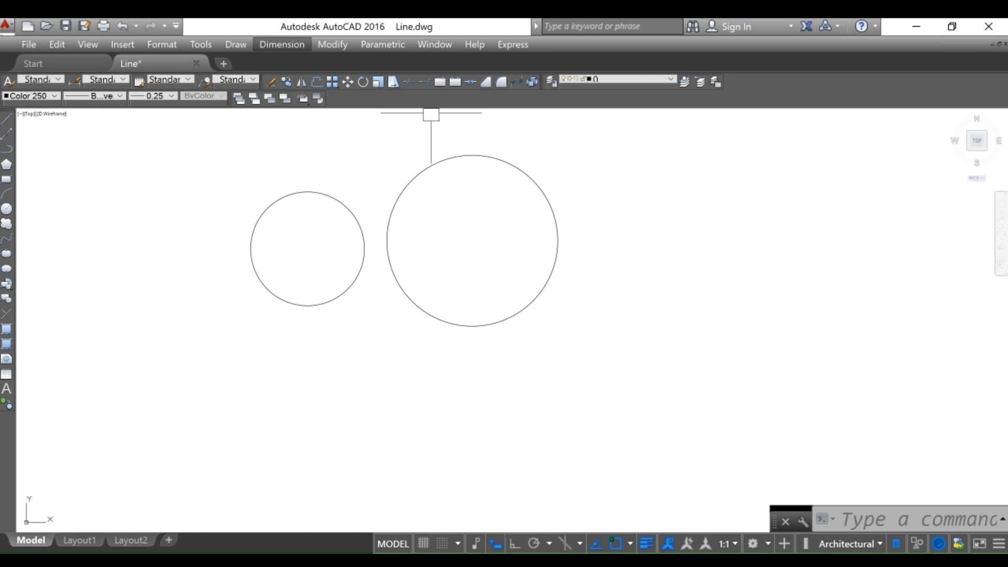
# Add a radius dimension to the larger circle, placing its text inside the circle above the centre, and inspect it up close.
pyautogui.click(290, 134)
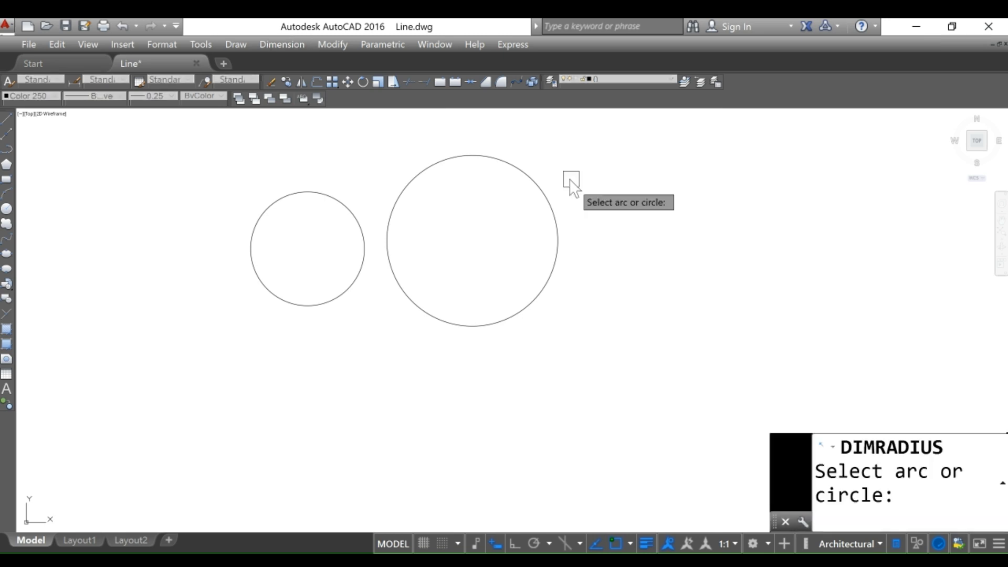
pyautogui.click(541, 193)
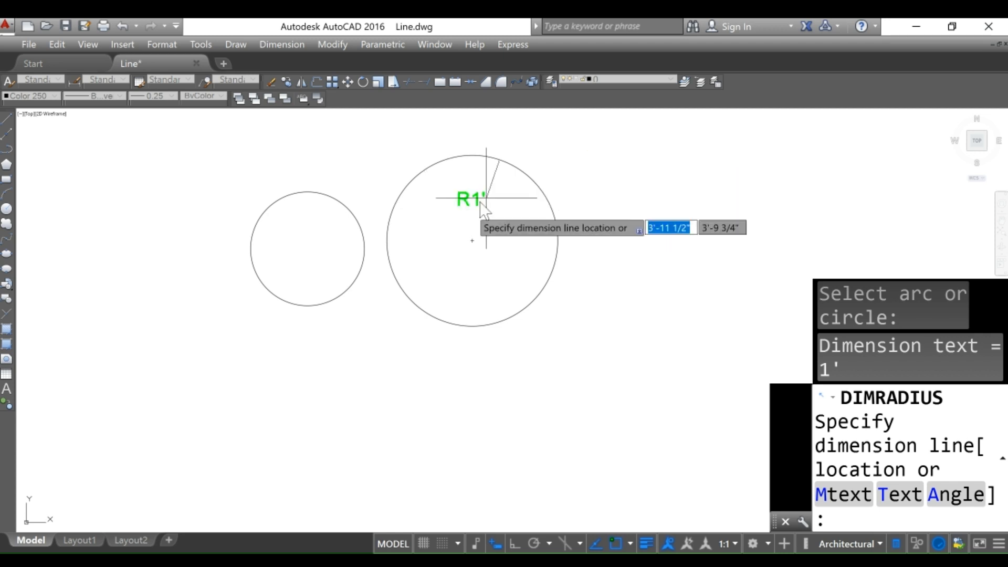
pyautogui.press('Escape')
pyautogui.scroll(1, 480, 231)
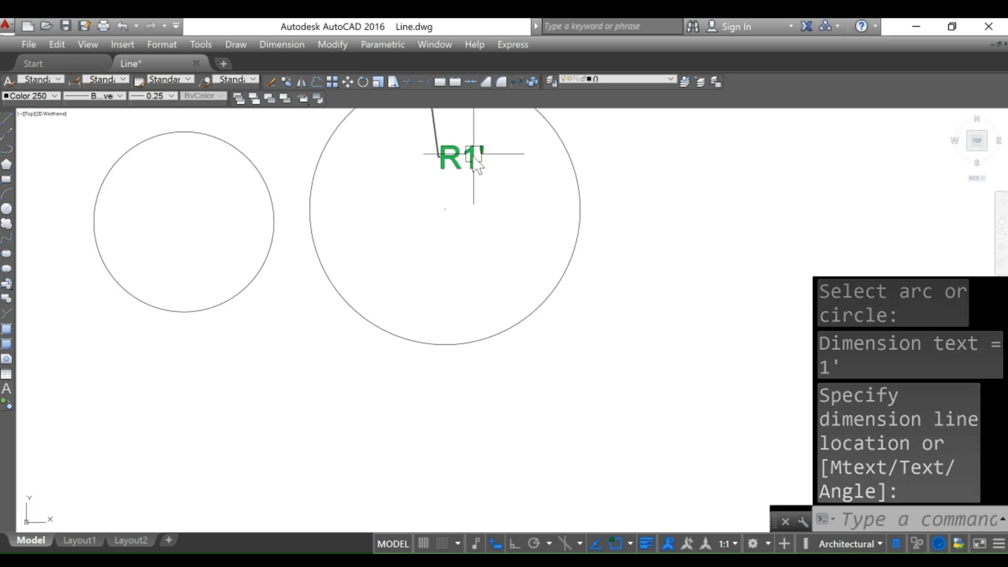
pyautogui.scroll(2, 454, 153)
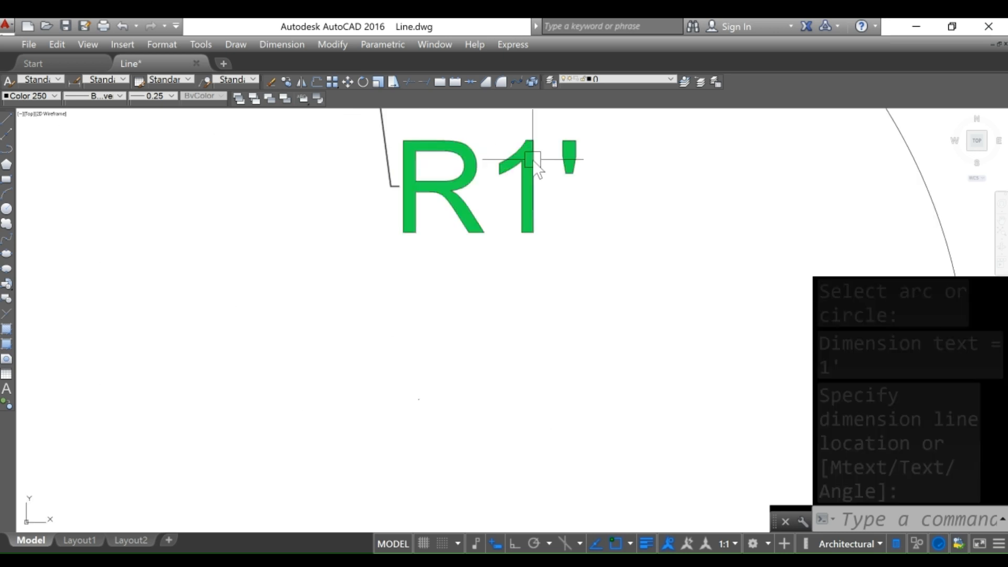
pyautogui.scroll(-3, 500, 209)
pyautogui.press('Escape')
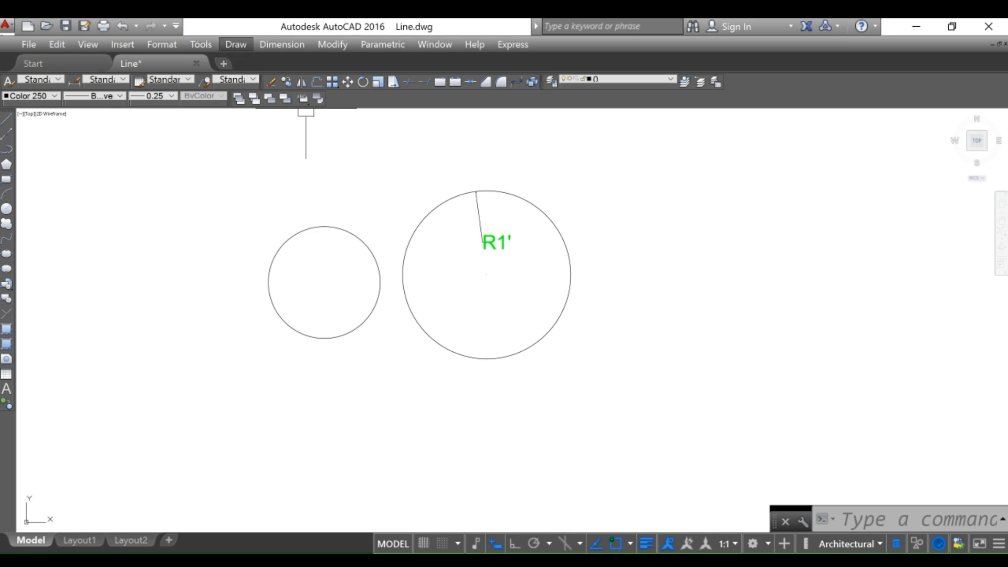
# Draw a Center, Diameter circle with a diameter of 1' below the two existing circles.
pyautogui.moveTo(280, 218)
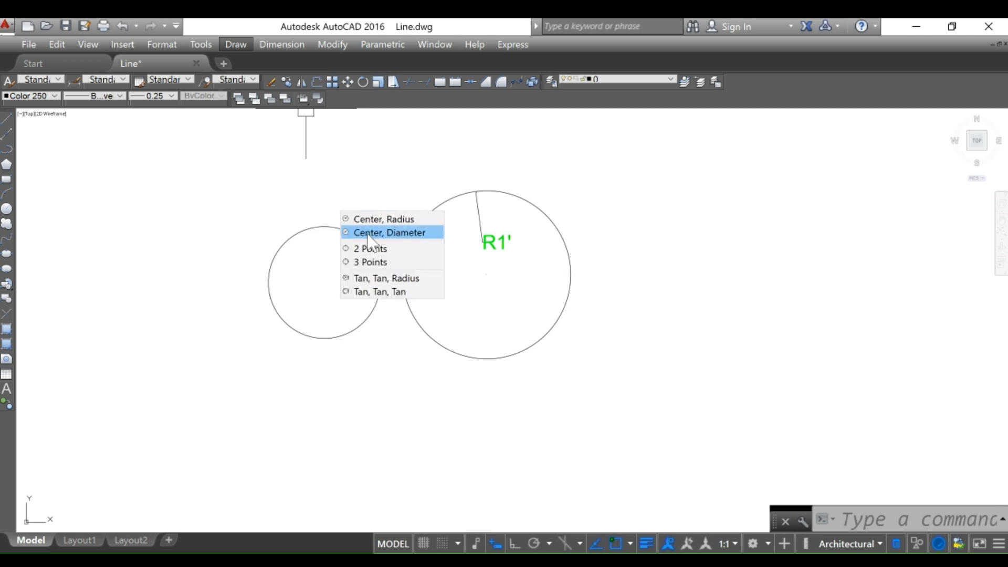
pyautogui.click(411, 234)
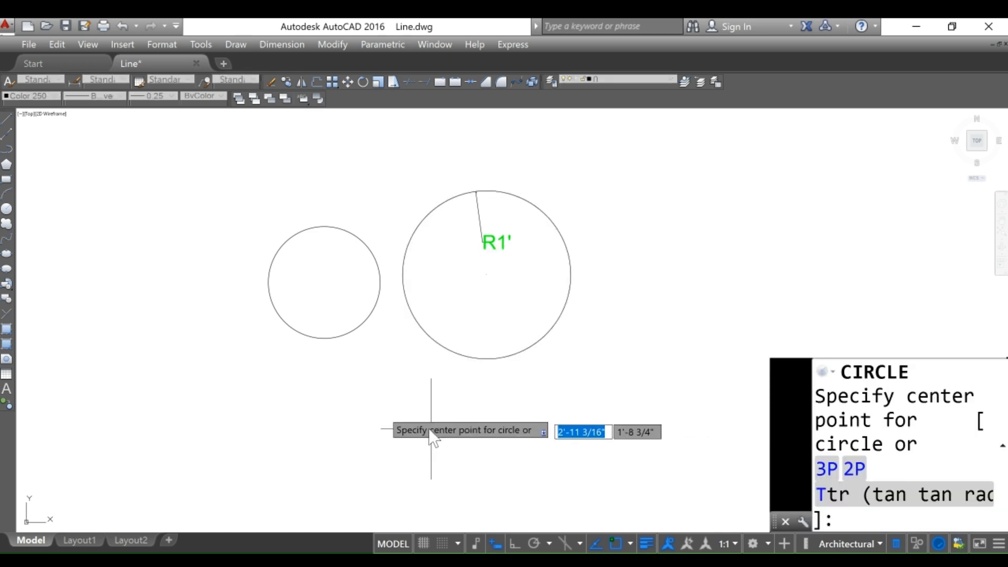
pyautogui.click(379, 408)
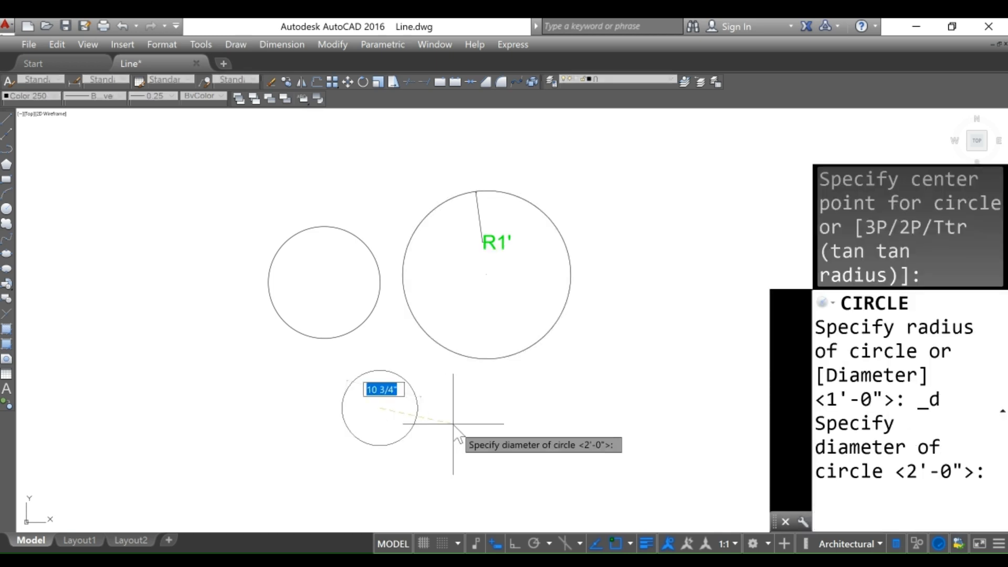
pyautogui.write('1')
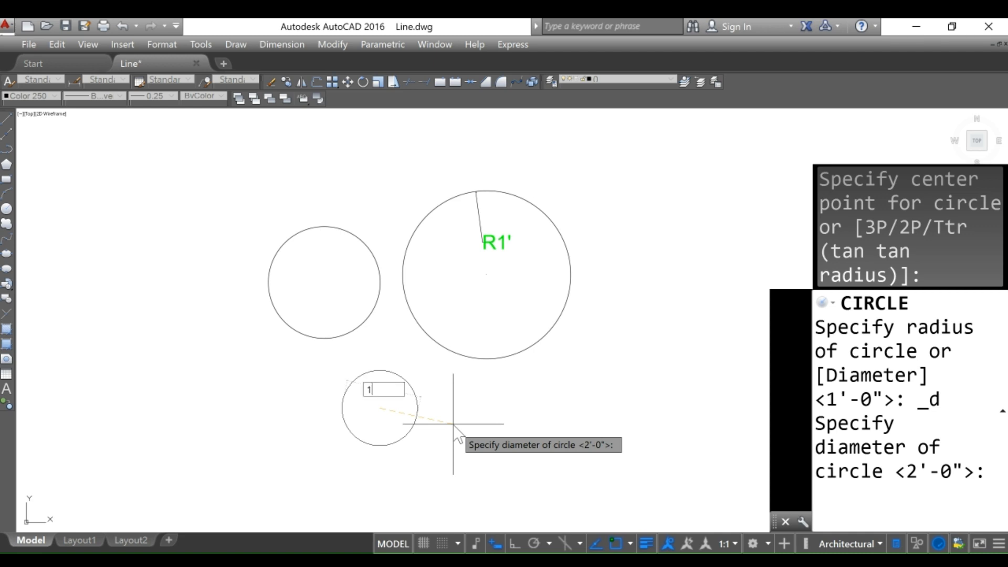
pyautogui.write("'")
pyautogui.press('Return')
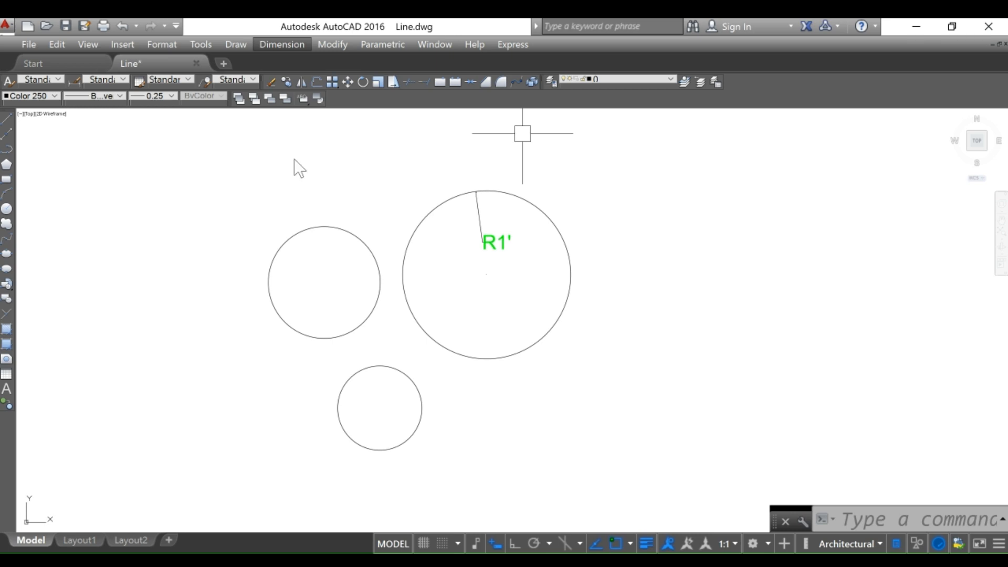
# Add a diameter dimension to the smallest circle, placing its text inside the circle above the centre.
pyautogui.click(406, 386)
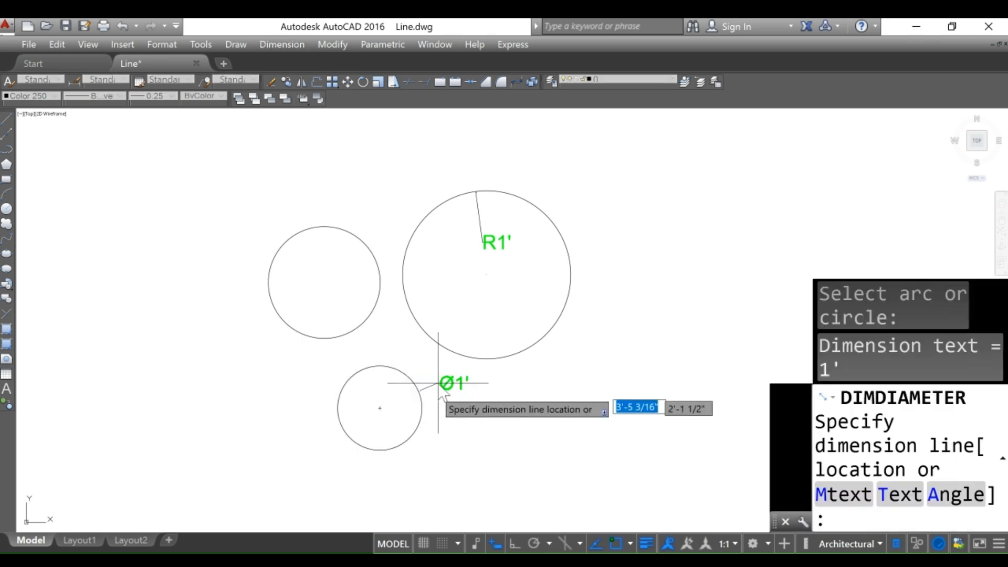
pyautogui.scroll(5, 394, 387)
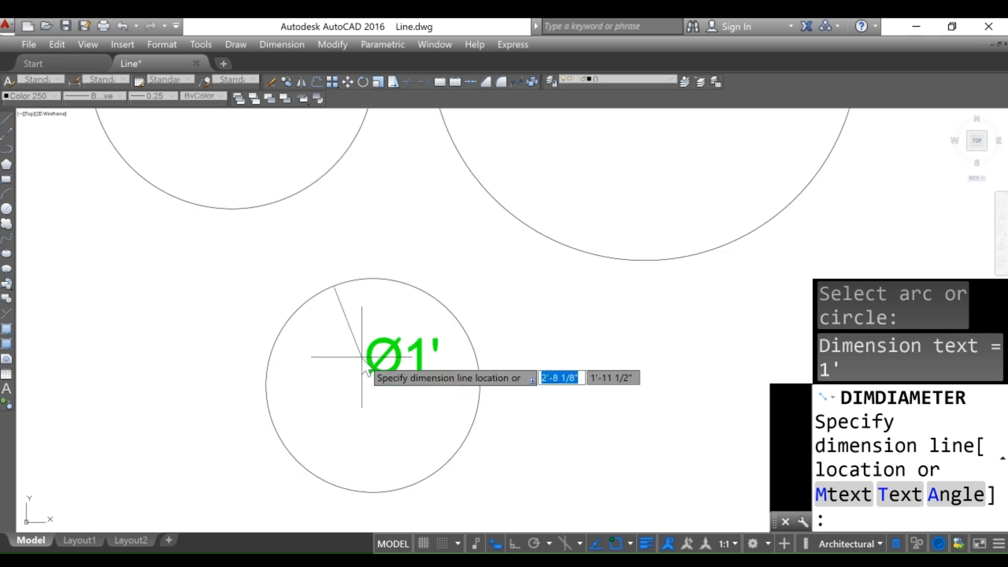
pyautogui.scroll(-3, 366, 365)
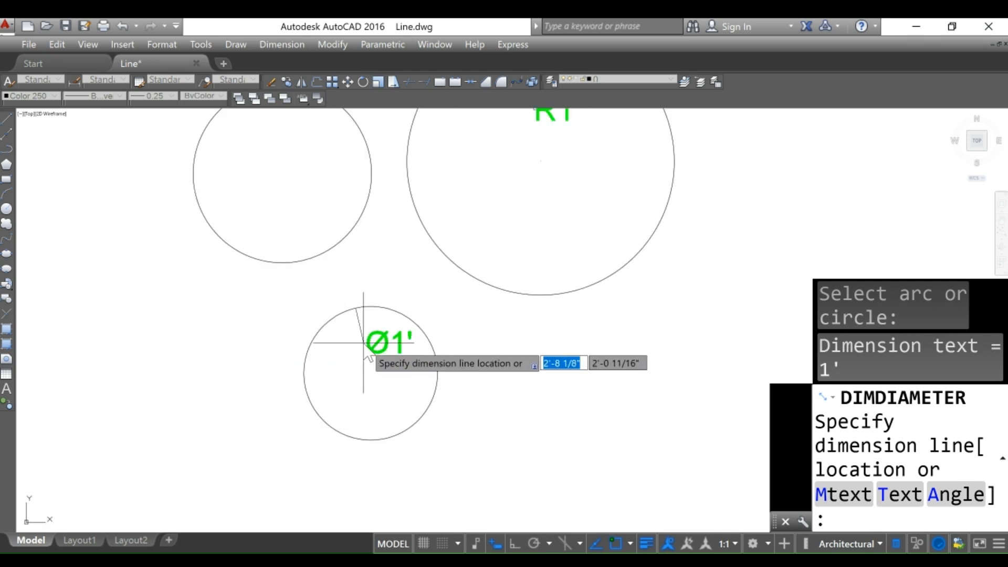
pyautogui.click(366, 356)
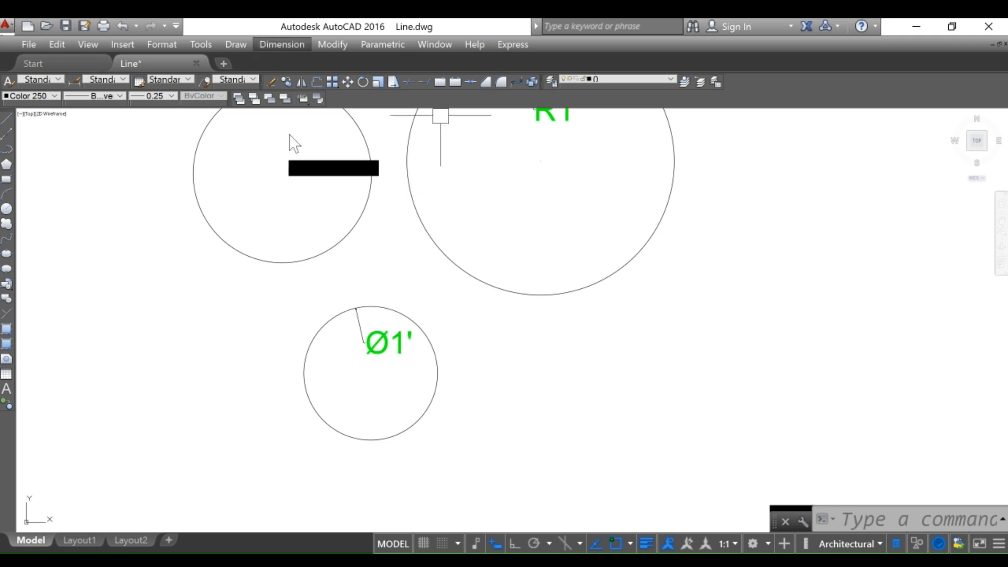
# Add a radius dimension to the smallest circle, placing its text inside the circle just below the diameter text.
pyautogui.click(435, 360)
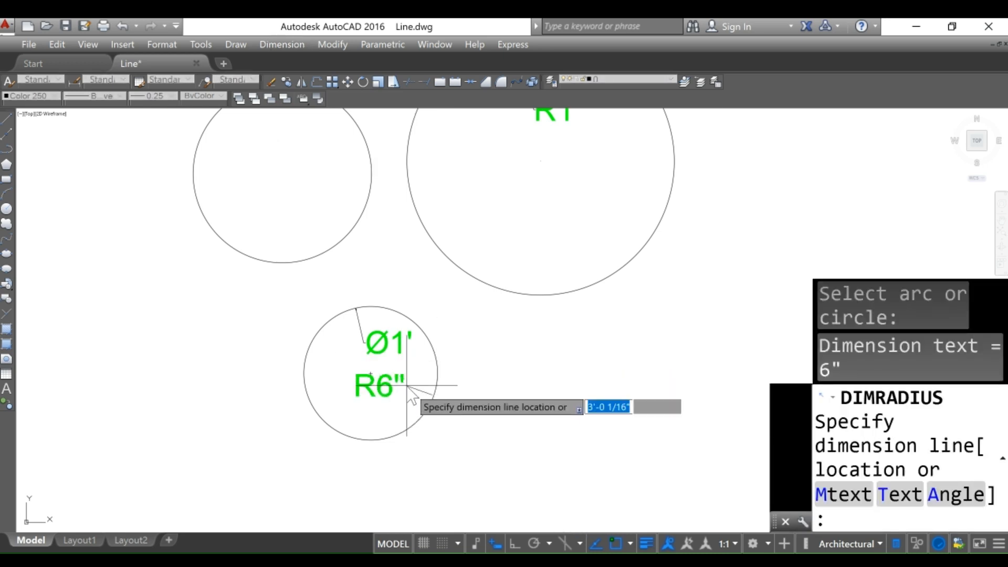
pyautogui.click(414, 376)
pyautogui.scroll(4, 382, 415)
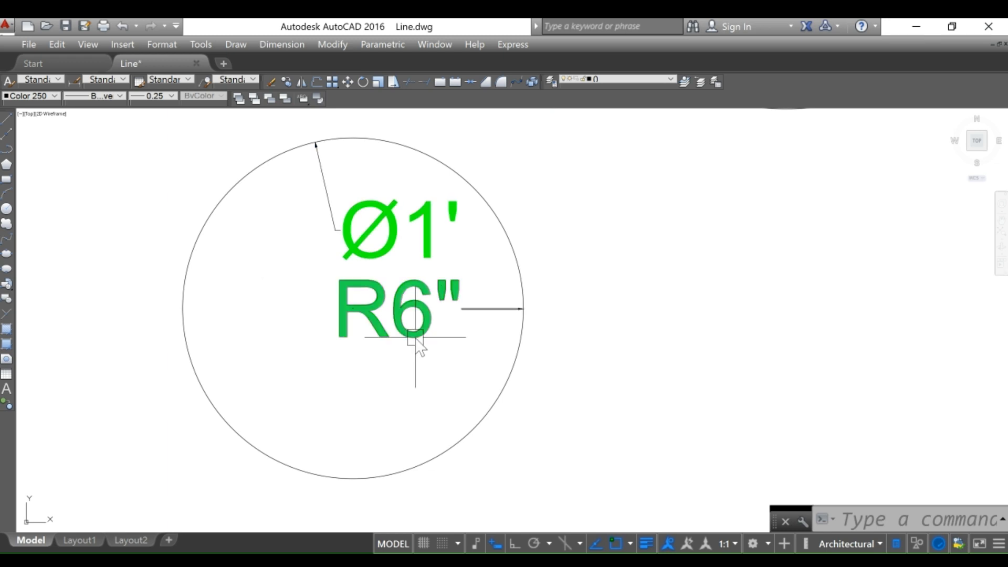
pyautogui.scroll(-5, 414, 333)
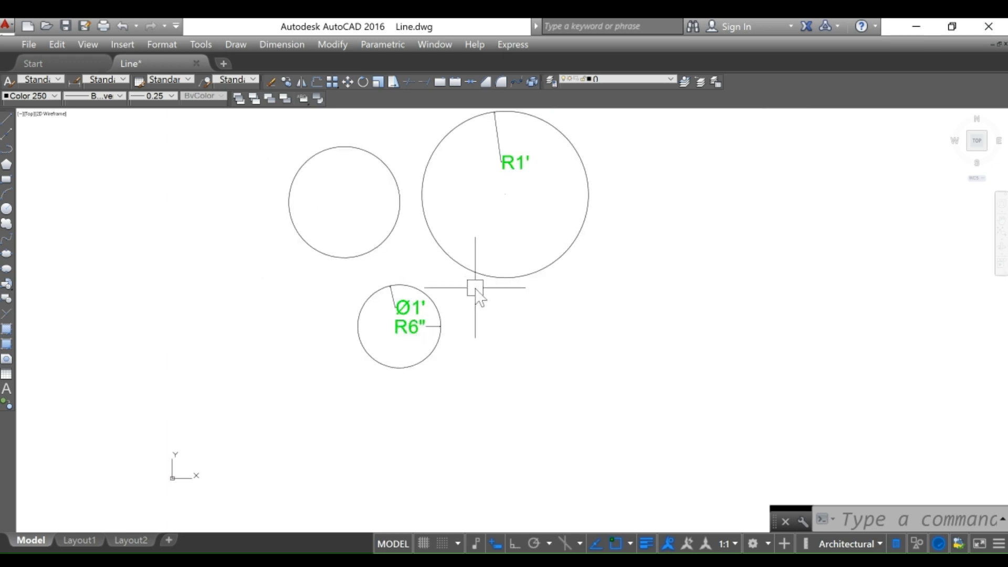
pyautogui.scroll(-3, 475, 288)
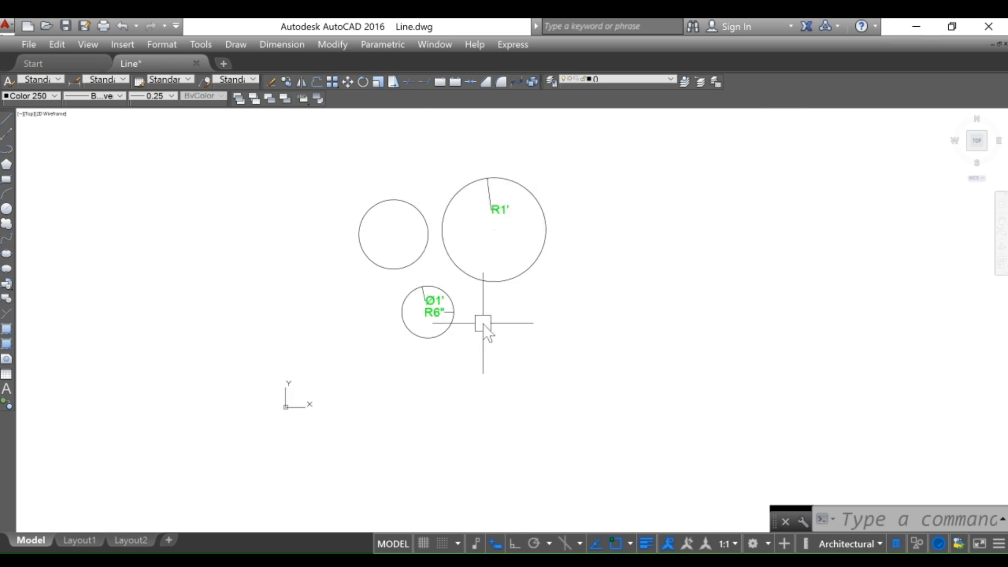